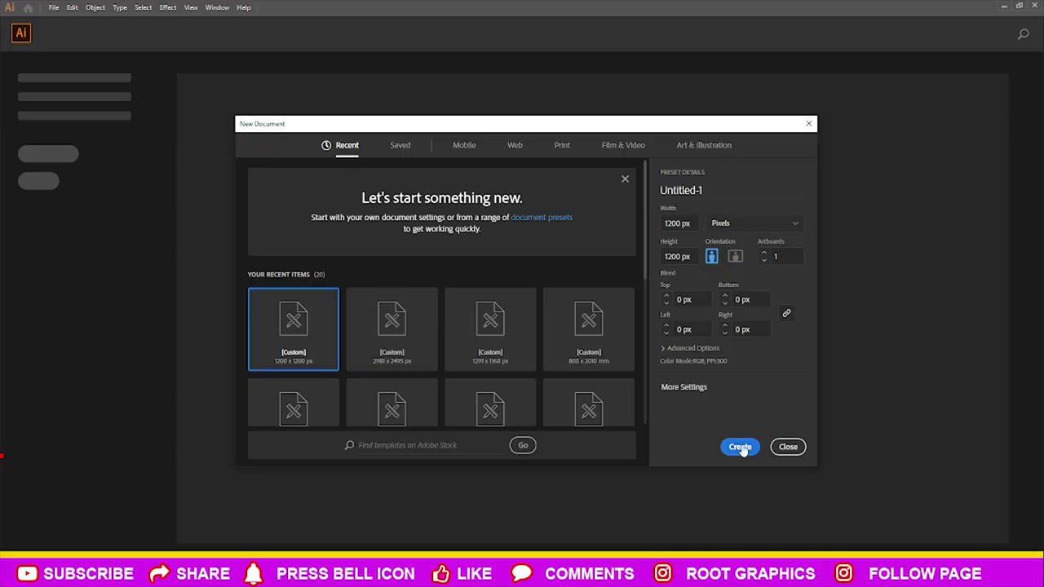
Create the 1200 × 1200 px single-artboard document
left_click(740, 447)
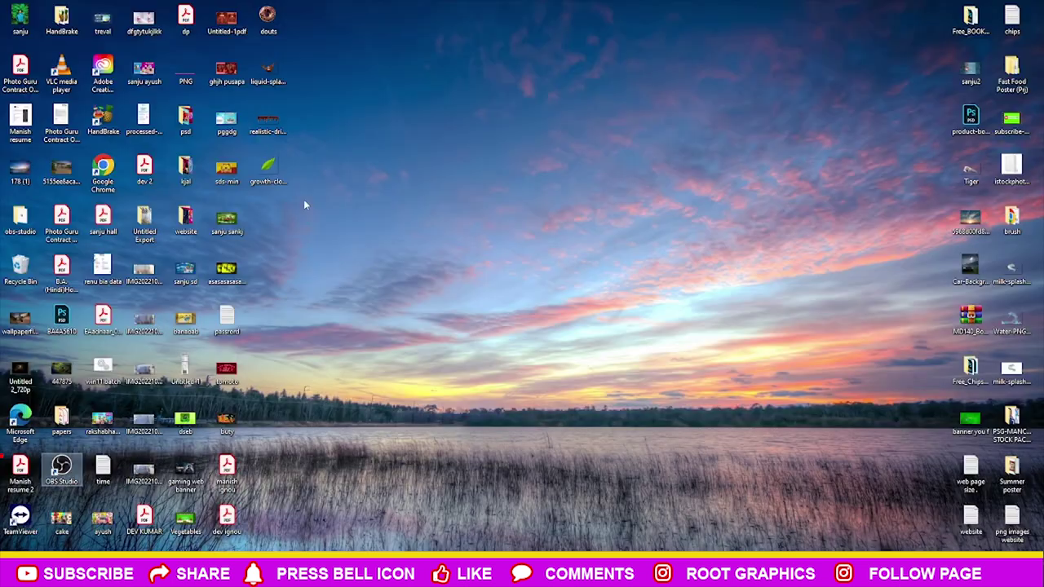
Embed the donut, chocolate and leaf images and move them left of the artboard
mouse_move(304, 205)
left_mouse_down()
mouse_move(282, 12)
mouse_move(408, 354)
mouse_move(429, 541)
mouse_move(90, 244)
left_mouse_up()
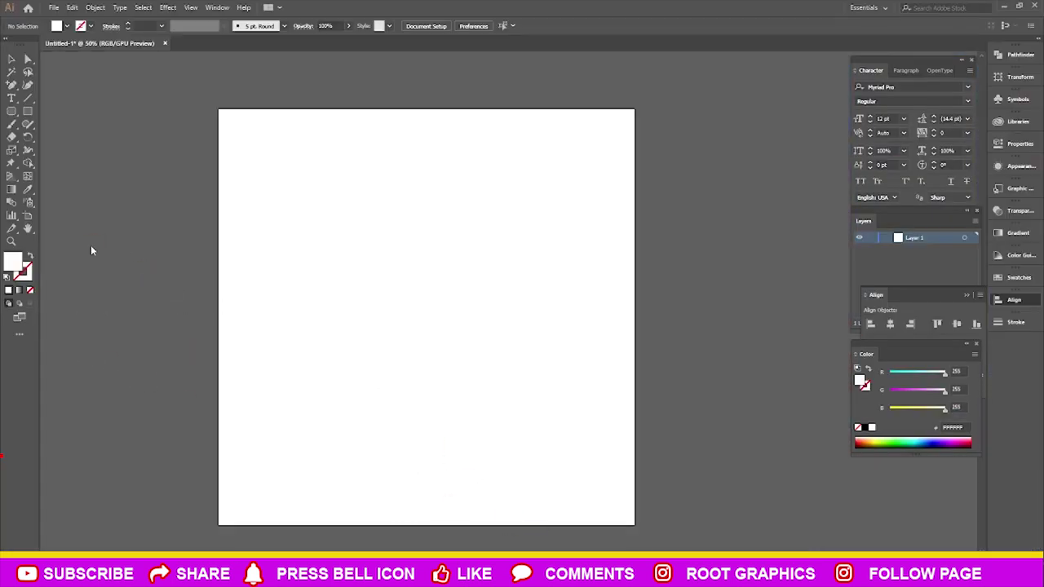
left_click(130, 26)
scroll(642, 282, "down", 3)
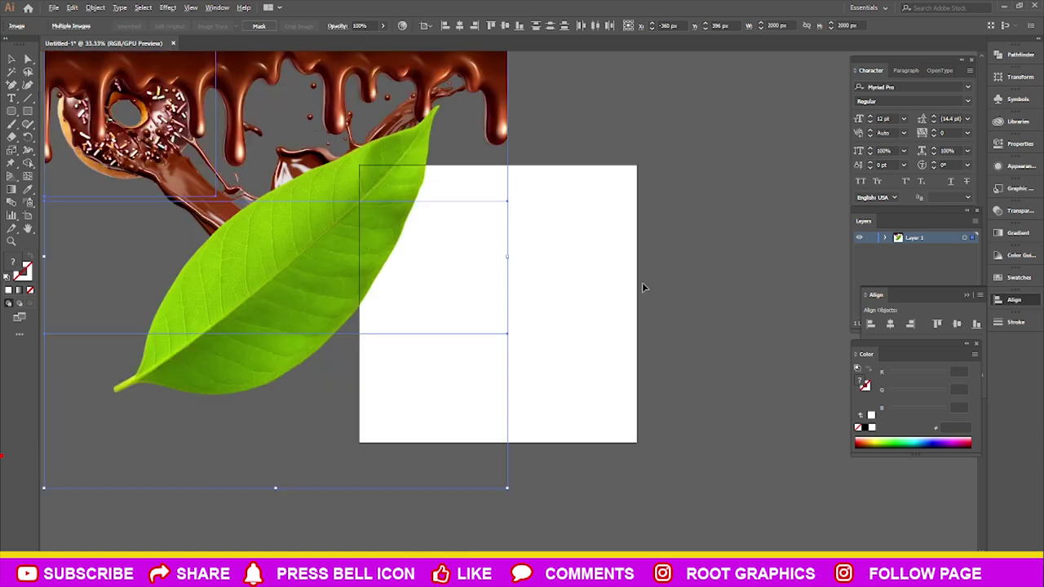
scroll(642, 282, "down", 2)
left_click_drag(457, 259, 326, 264)
left_click(326, 264)
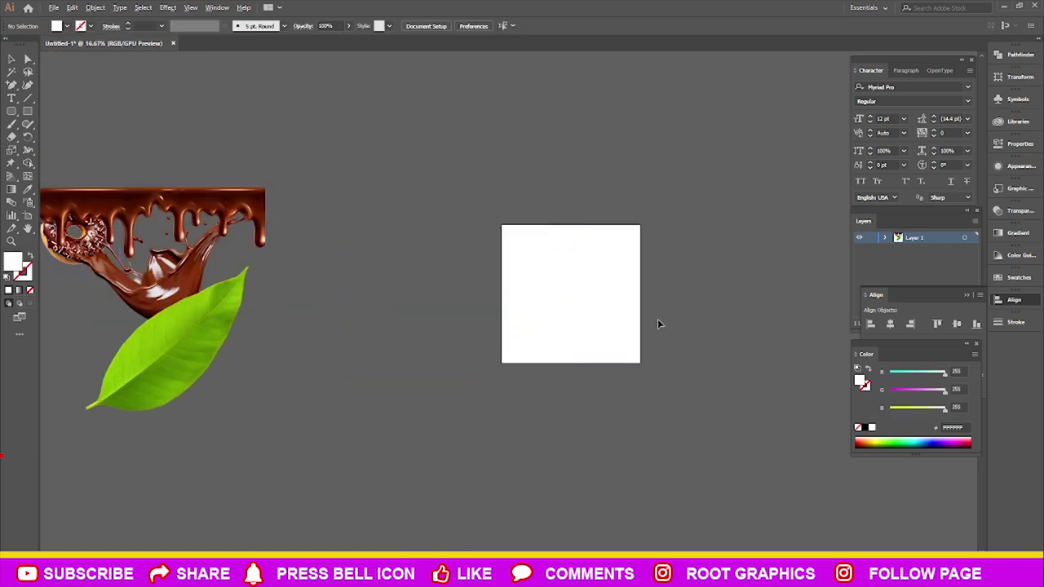
scroll(637, 286, "up", 2)
scroll(722, 280, "up", 1)
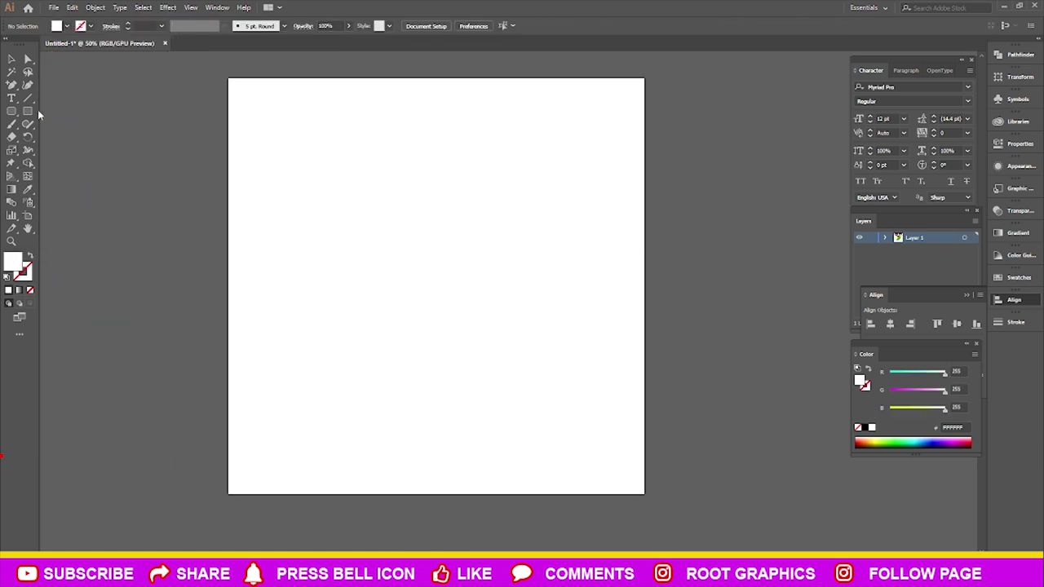
Draw a square covering the artboard and fill it dark chocolate brown (#2D0F04)
left_click_drag(228, 76, 644, 493)
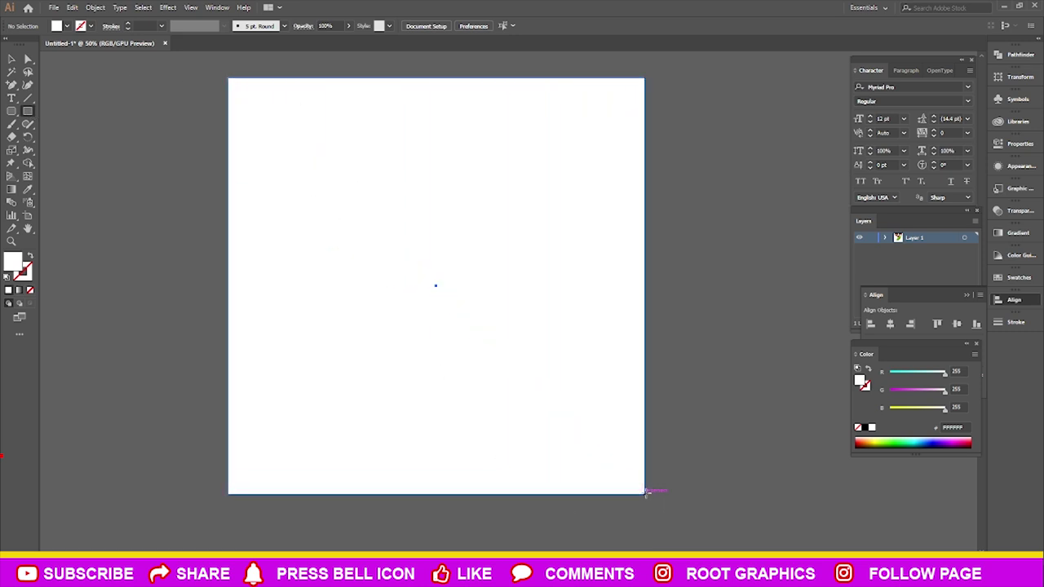
double_click(14, 260)
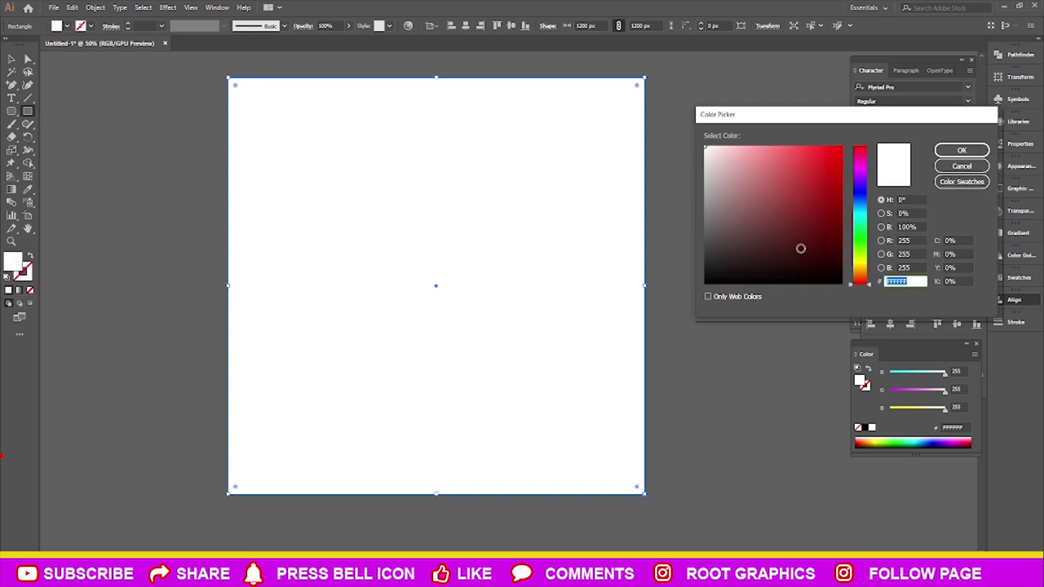
left_click_drag(800, 248, 822, 254)
left_click(962, 150)
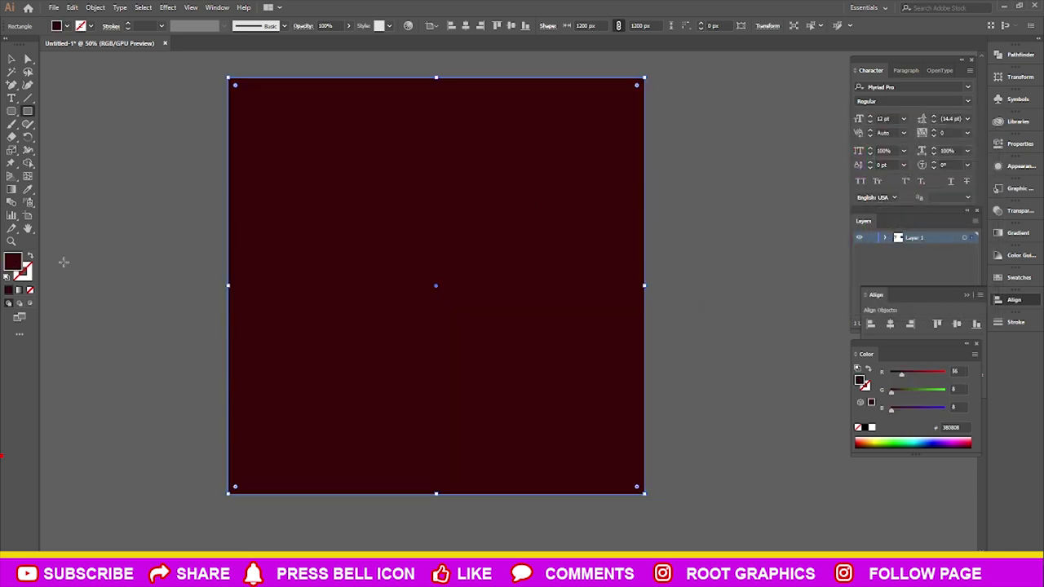
double_click(14, 260)
left_click(828, 259)
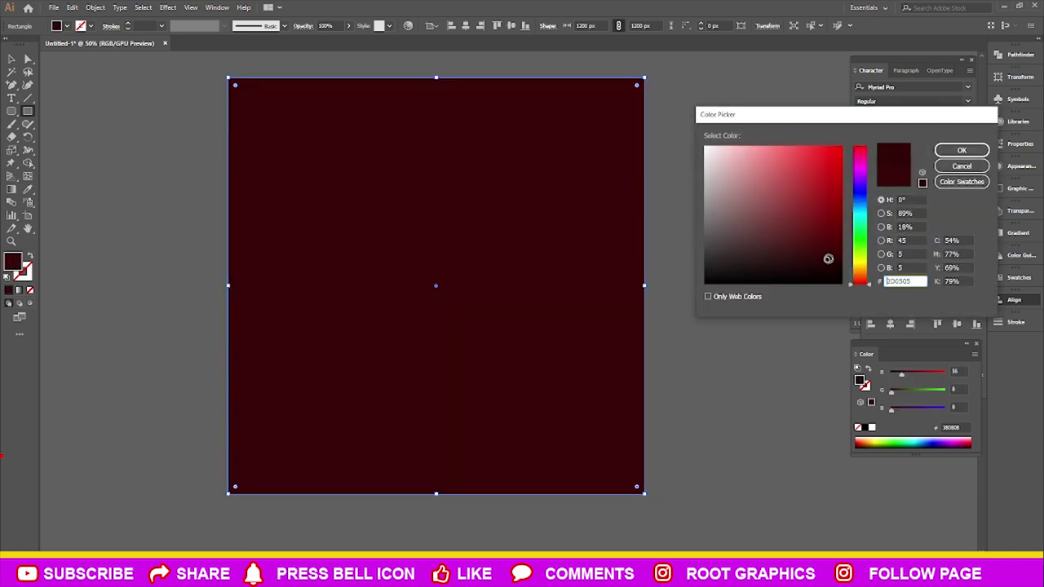
left_click_drag(864, 282, 865, 280)
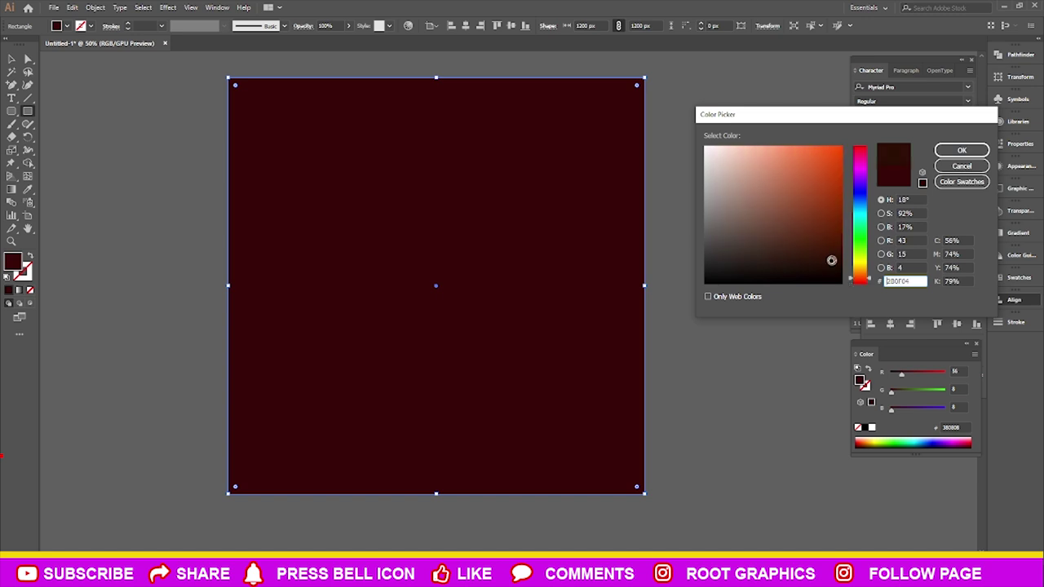
left_click(949, 153)
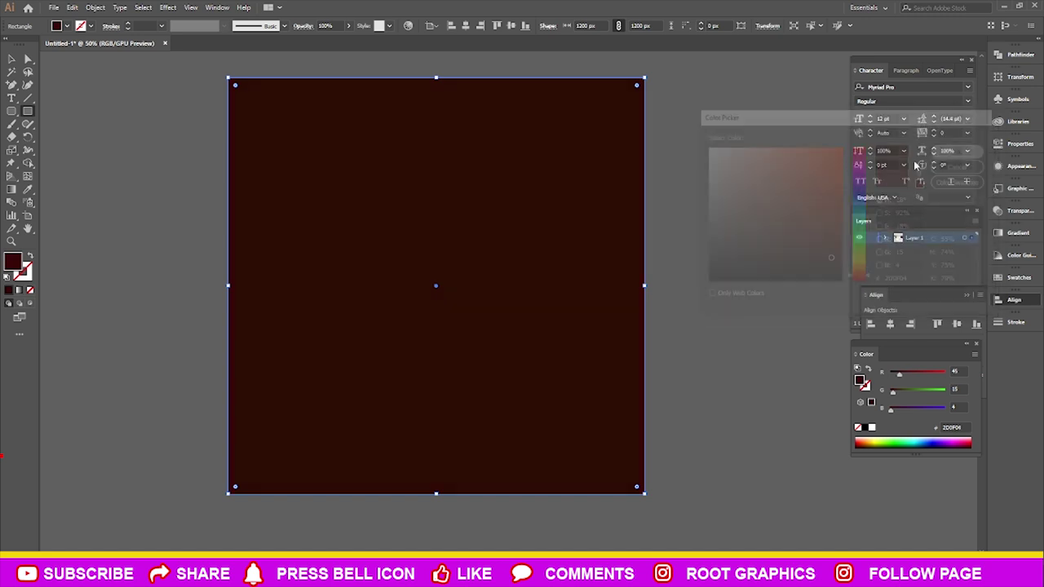
left_click(28, 178)
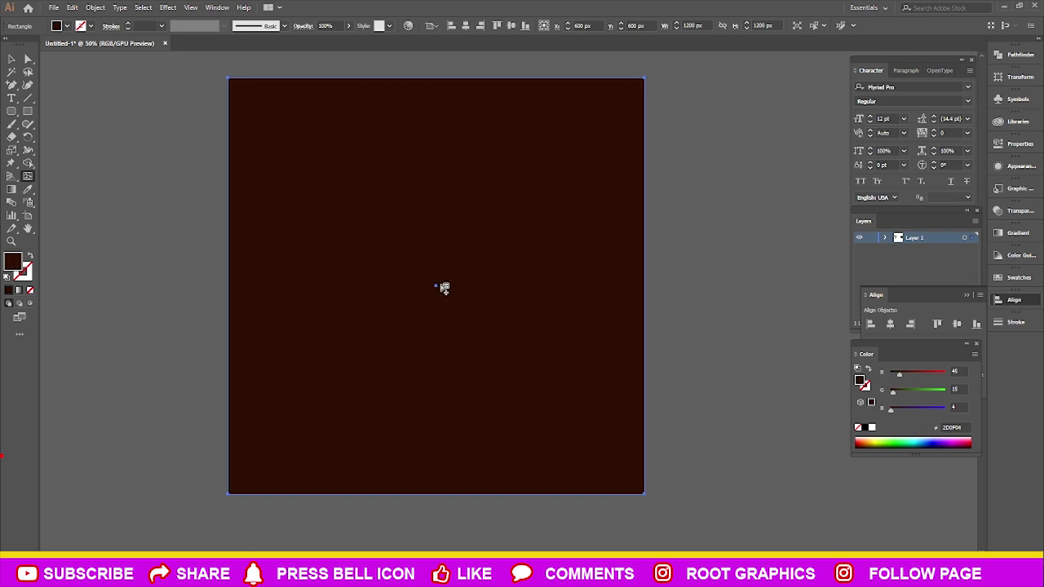
Add a centre mesh point to the square and colour it near-black red #190201
left_click(438, 285)
double_click(14, 263)
left_click(736, 151)
left_click(962, 151)
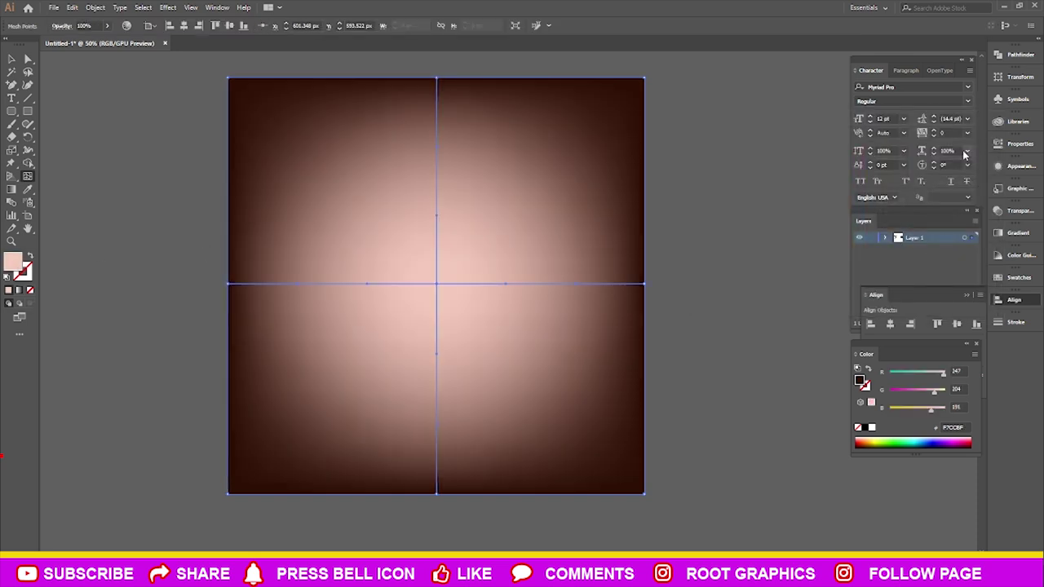
double_click(13, 263)
left_click_drag(806, 248, 857, 288)
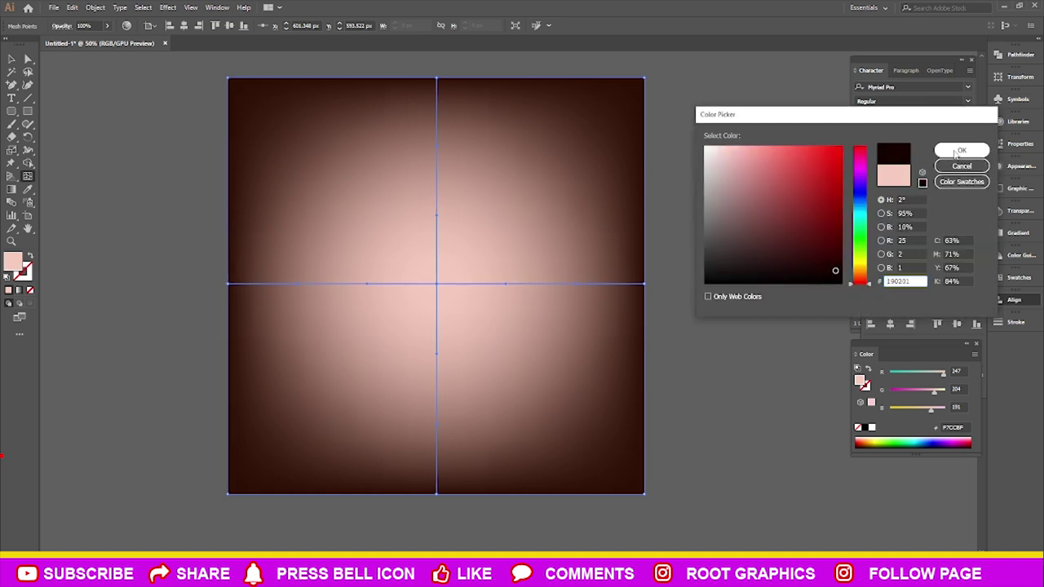
left_click(962, 151)
left_click(12, 58)
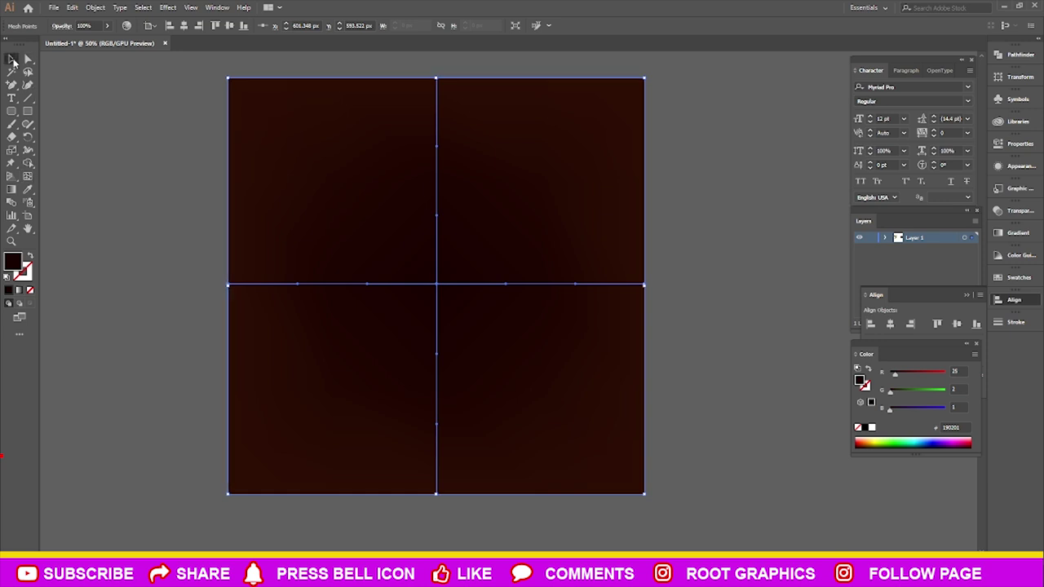
left_click(182, 180)
Try the chocolate splash on the square, then move it back off beside it
scroll(649, 343, "down", 2)
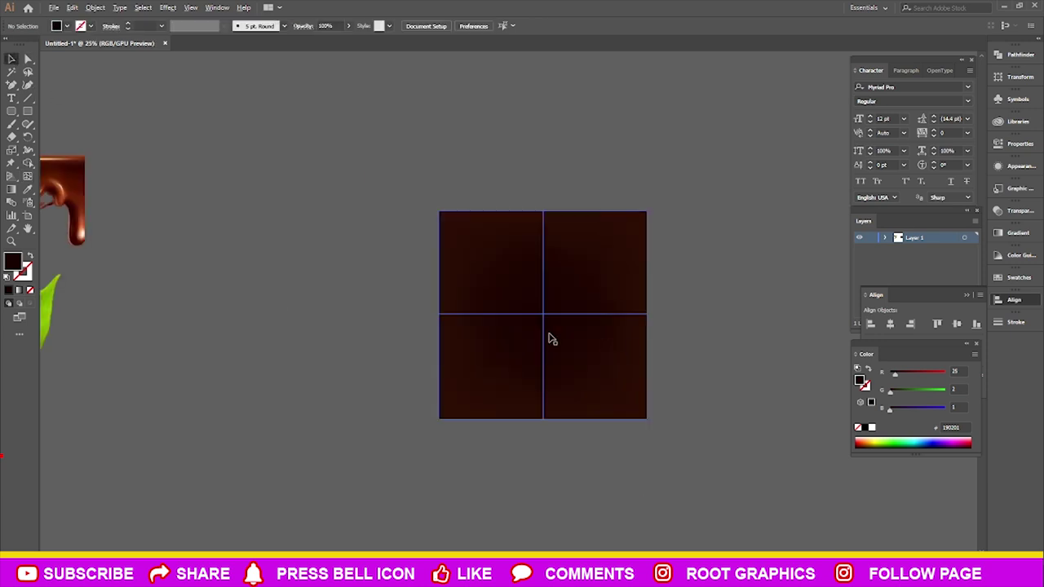
scroll(276, 305, "down", 2)
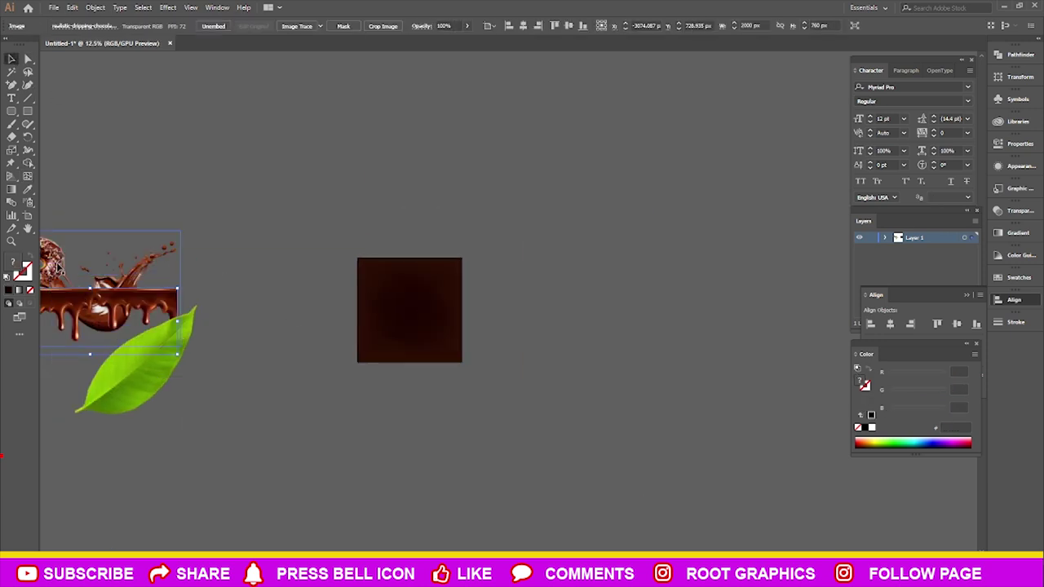
left_click_drag(141, 306, 417, 307)
scroll(418, 307, "up", 2)
left_click_drag(265, 284, 144, 478)
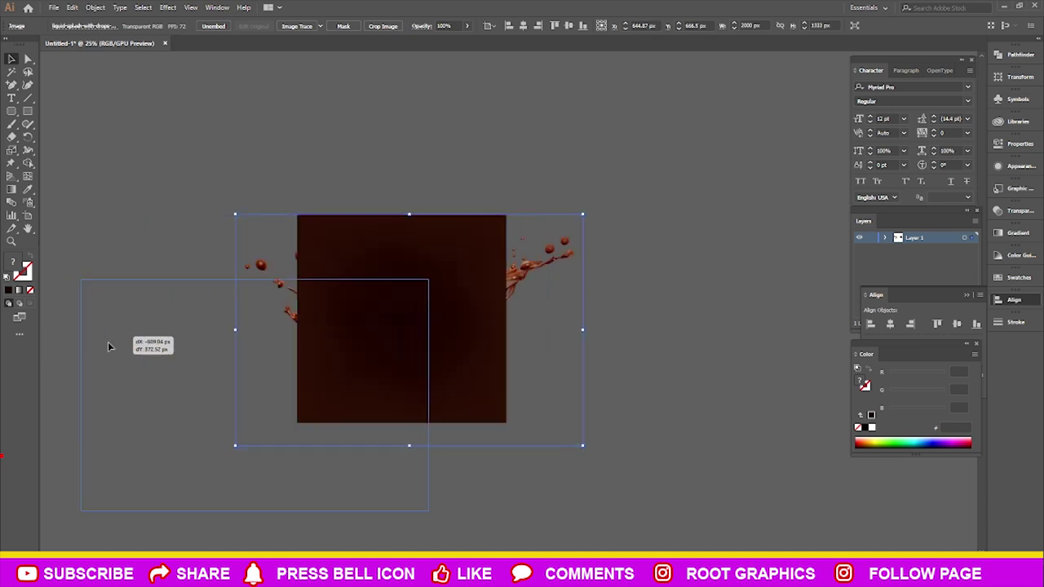
Try the donut on the square, leave it beside the artboard, and select the square
scroll(250, 400, "down", 1)
scroll(251, 400, "down", 2)
left_click_drag(420, 408, 516, 361)
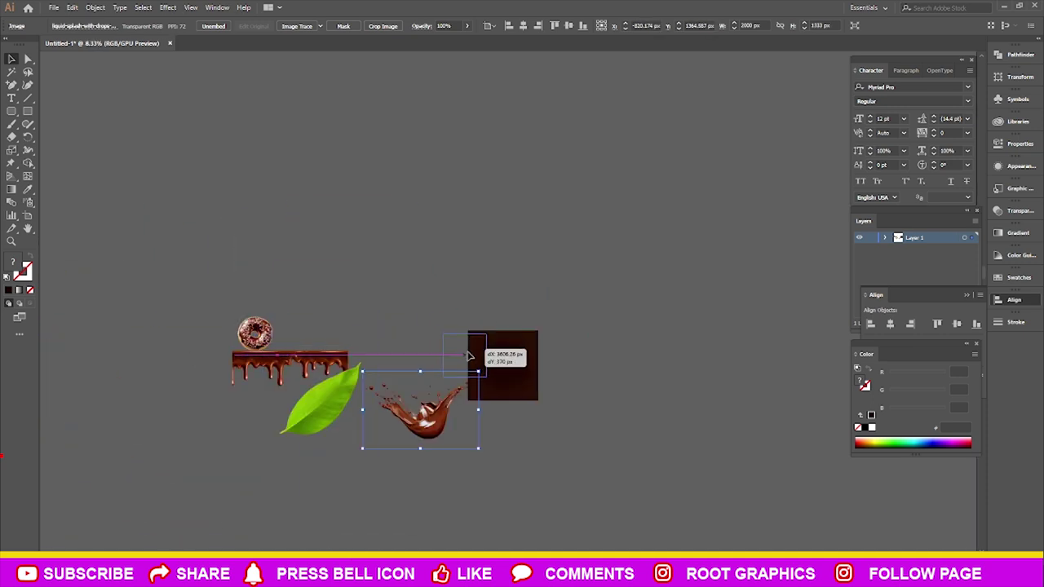
scroll(516, 361, "up", 3)
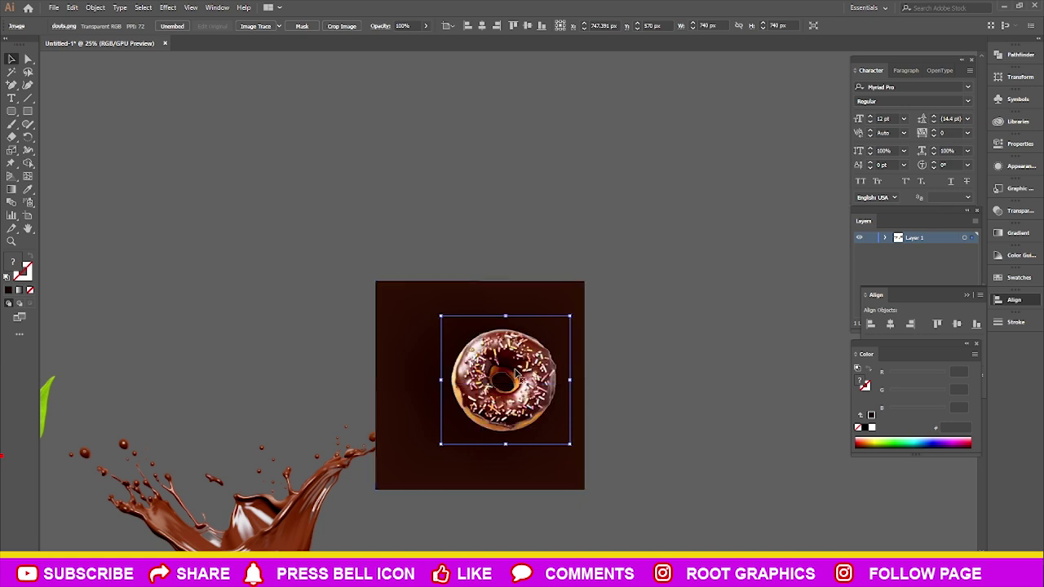
scroll(516, 374, "up", 2)
scroll(516, 374, "down", 1)
mouse_move(532, 369)
left_mouse_down()
mouse_move(539, 395)
mouse_move(560, 391)
left_mouse_up()
key("ctrl+z")
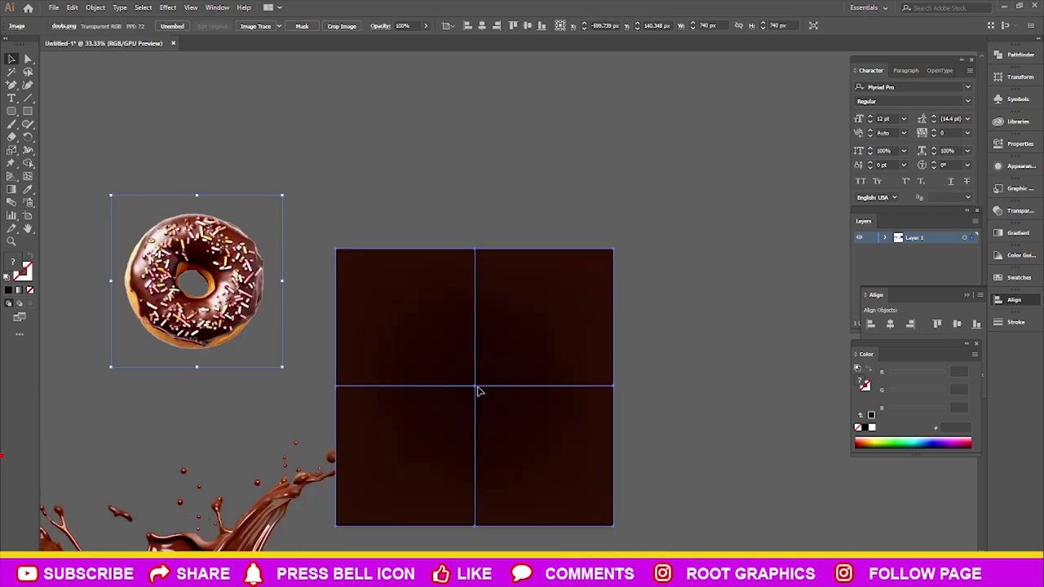
left_click(477, 390)
Colour the centre mesh point glowing dark red #5C1400 and move the donut onto the artboard
left_click(28, 59)
left_click(475, 389)
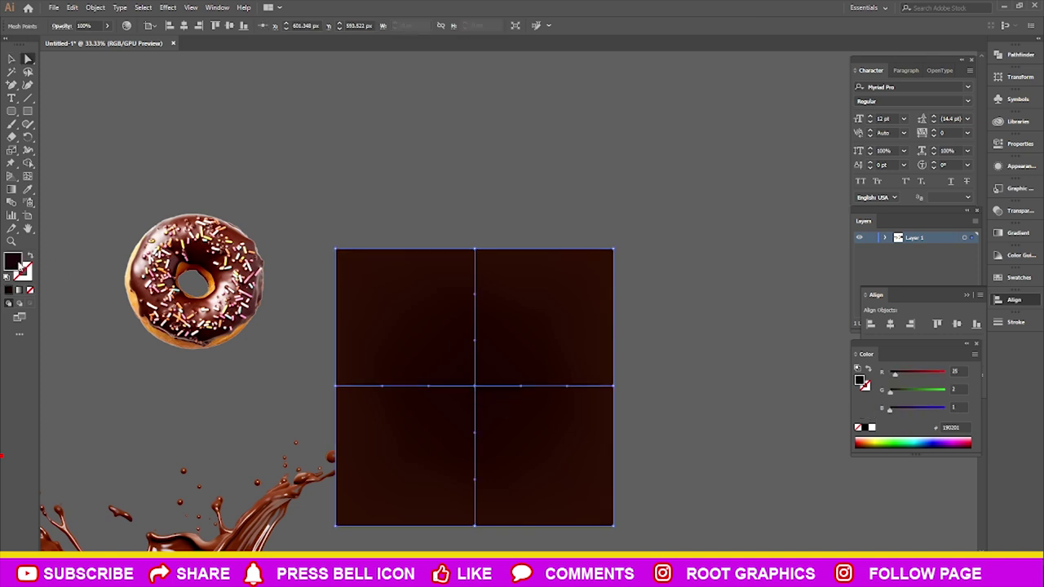
left_click(872, 429)
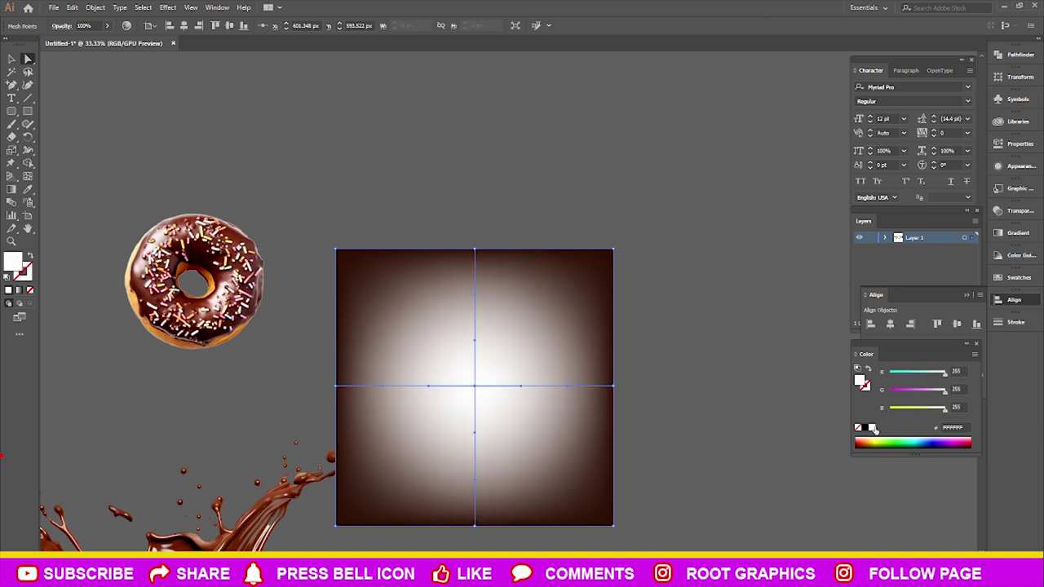
key("i")
left_click(604, 267)
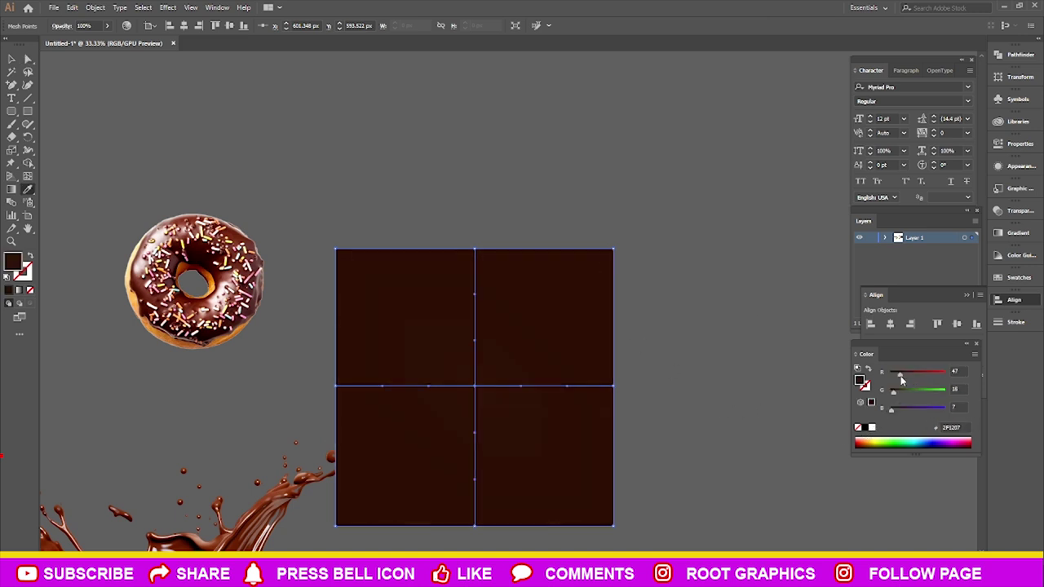
left_click(863, 441)
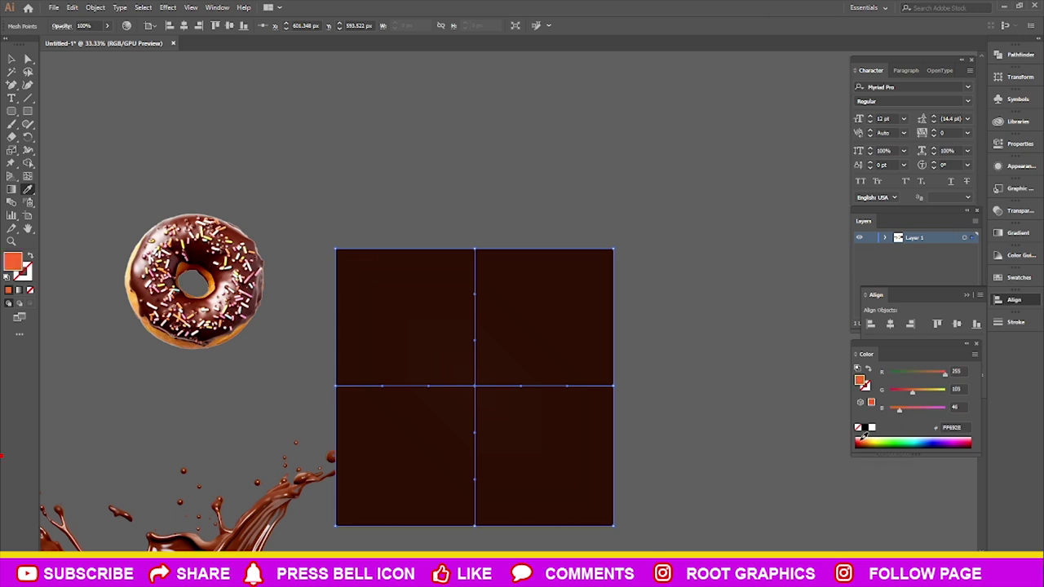
left_click_drag(860, 436, 862, 441)
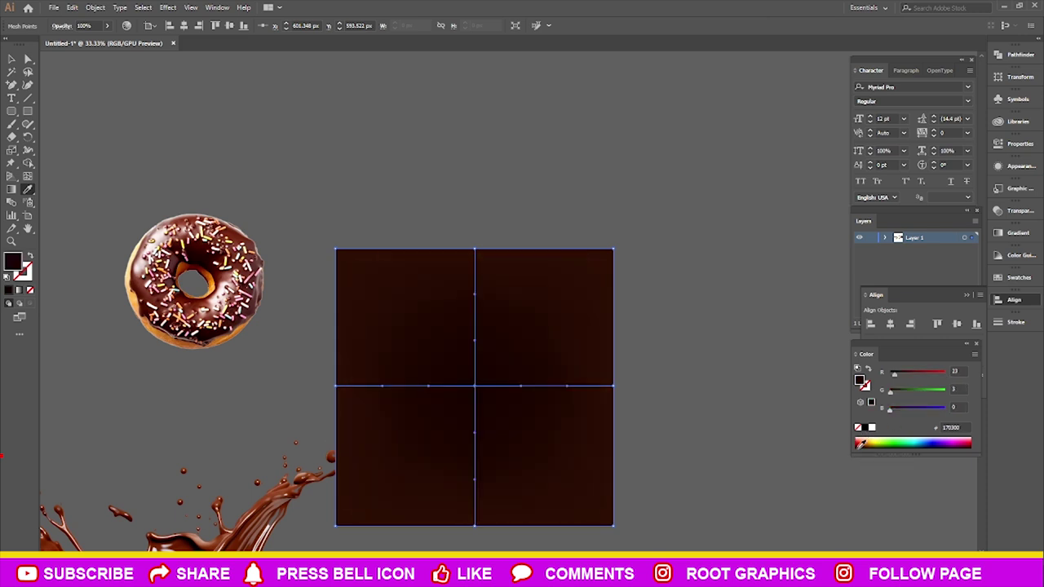
left_click_drag(194, 282, 480, 403)
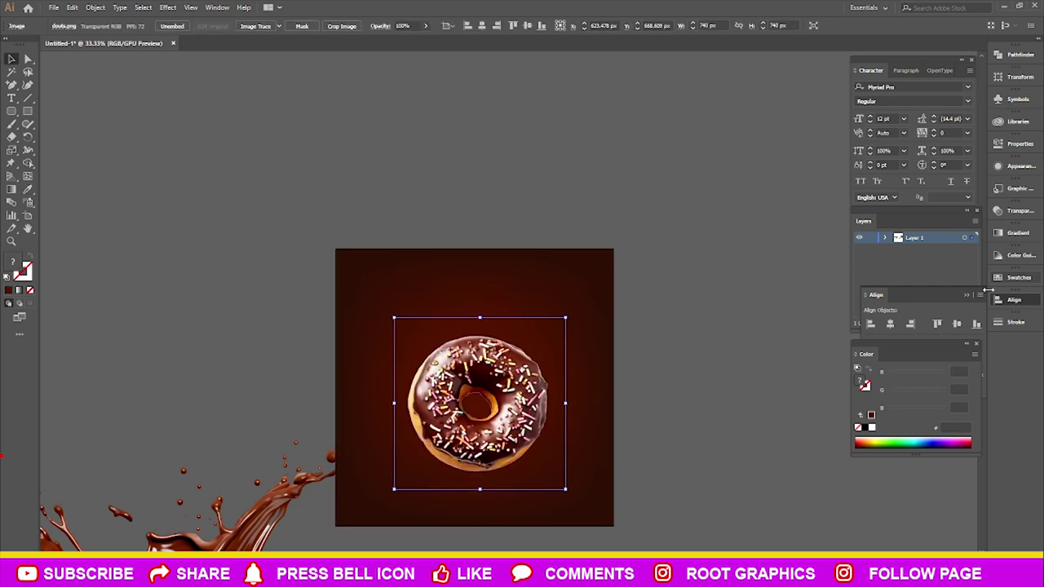
Centre the donut horizontally and vertically on the artboard
left_click(890, 324)
left_click(957, 324)
left_click(757, 316)
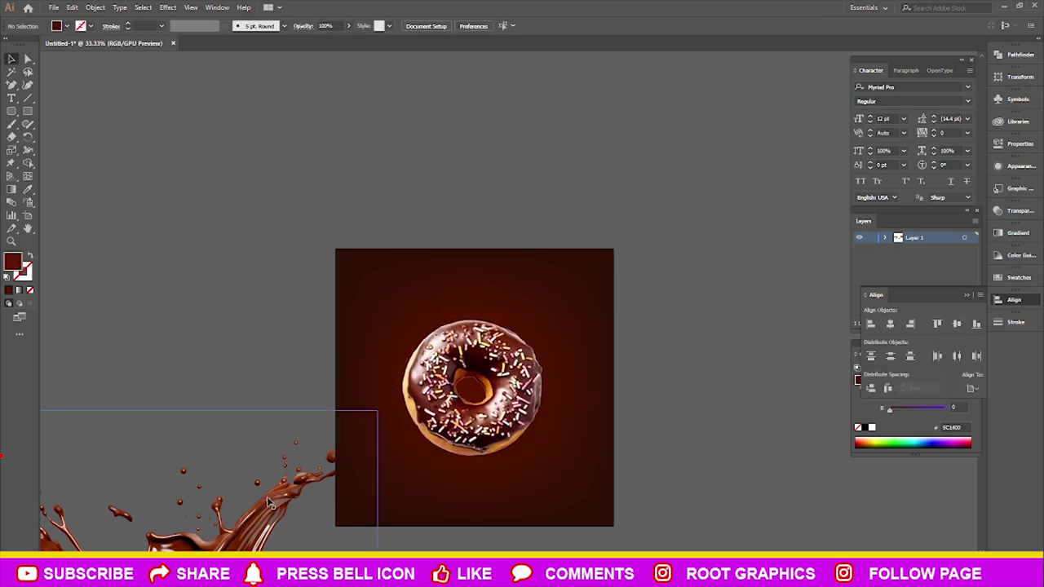
Place the chocolate splash behind the donut, nudged up and scaled to about 1675 px wide
left_click_drag(251, 509, 565, 407)
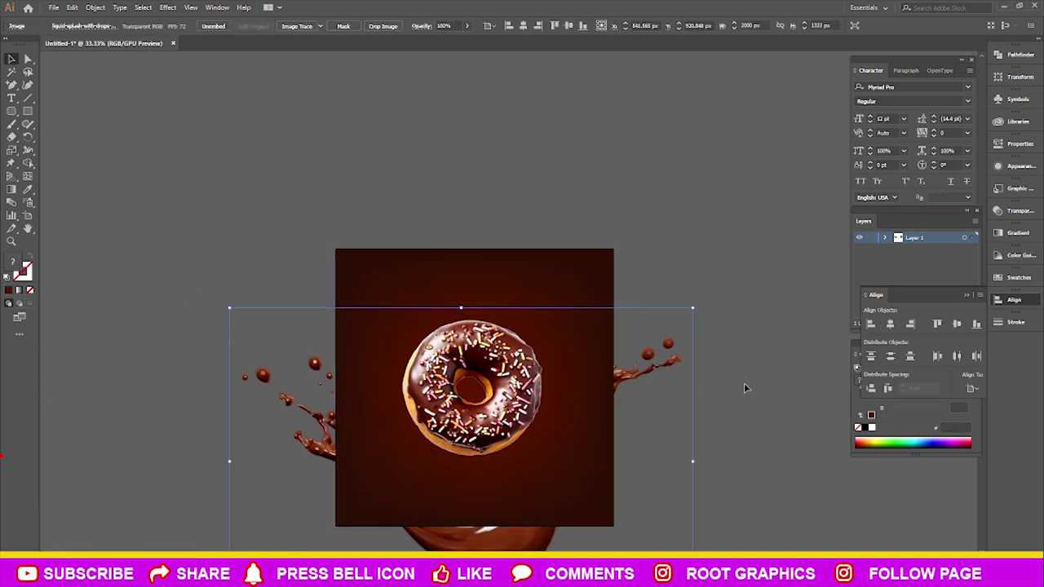
key("ctrl+bracketright")
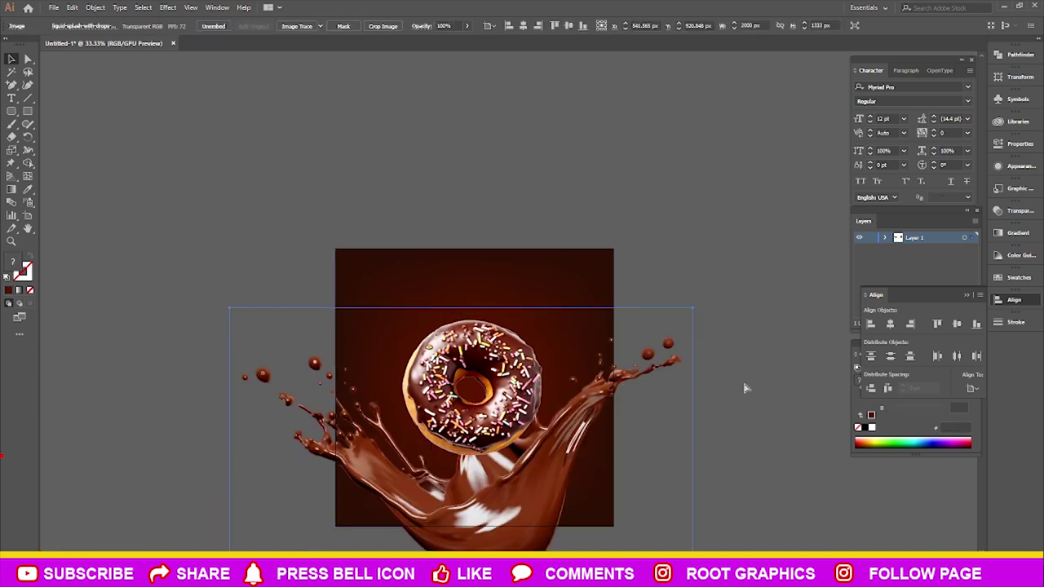
key("Up")
key("Up")
key("Up")
key("Up")
key("Up")
key("Up")
key("Up")
key("Up")
key("Up")
key("Up")
key("Up")
key("Up")
key("Up")
key("Up")
key("Up")
key("Up")
key("Up")
key("Up")
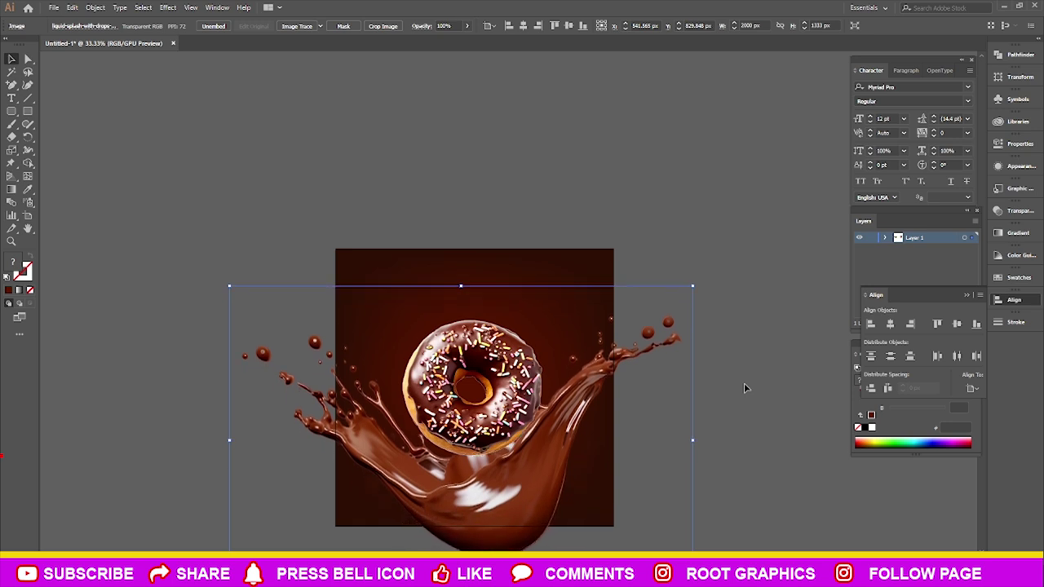
key("Up")
key("Up")
key("Up")
key("Up")
key("Up")
key("Up")
key("Right")
key("Right")
key("Right")
key("Right")
key("Right")
key("Right")
key("Right")
key("Right")
key("Right")
key("Right")
key("Right")
key("Right")
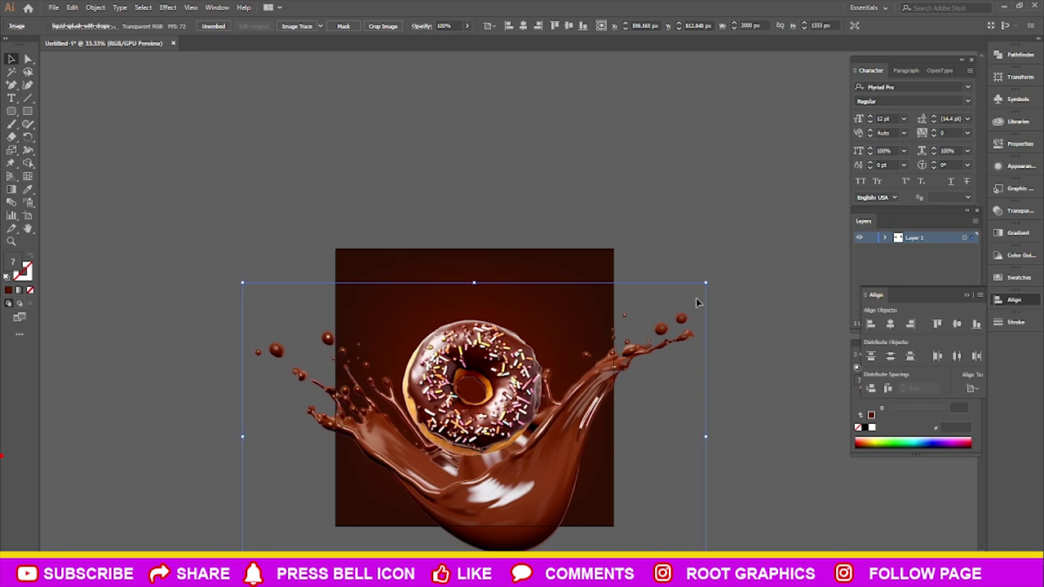
left_click_drag(706, 282, 631, 333)
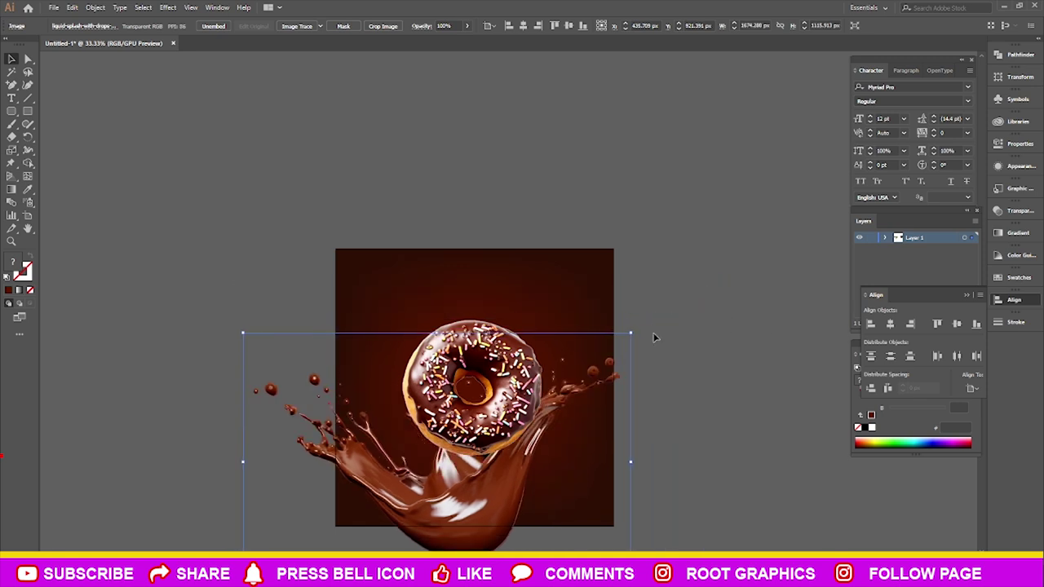
left_click_drag(470, 523, 511, 499)
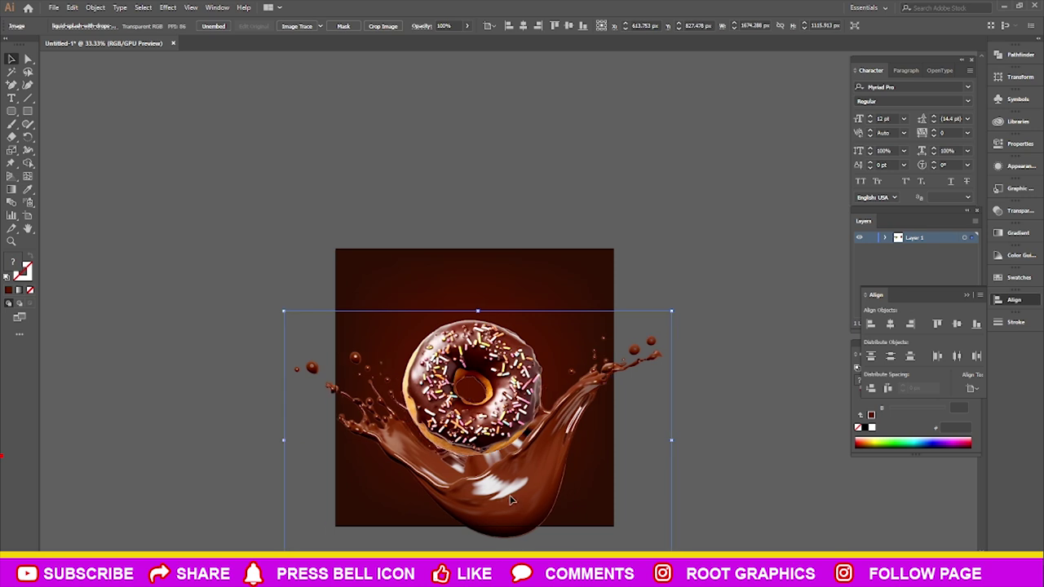
left_click_drag(511, 499, 523, 490)
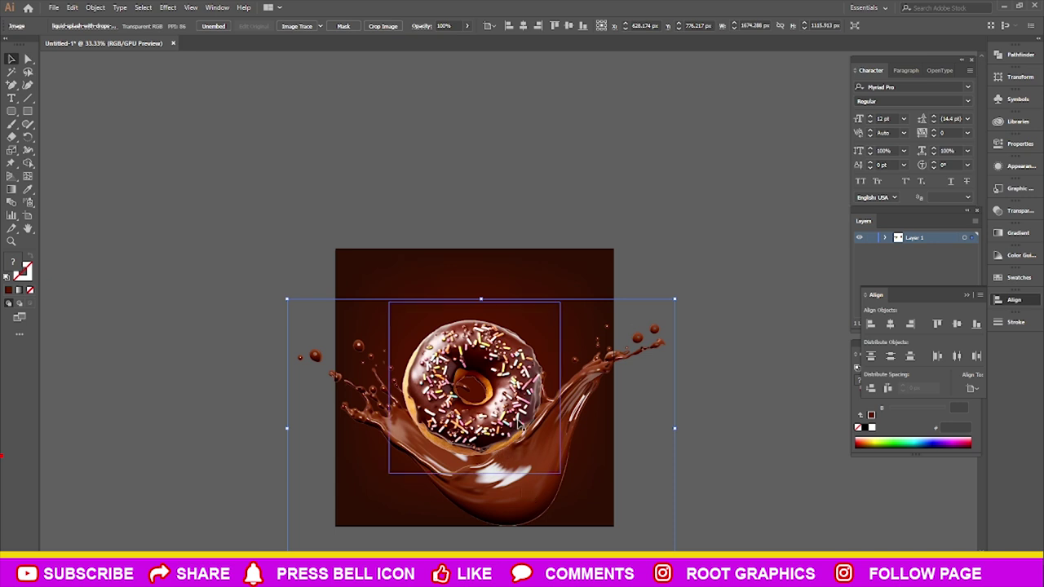
Try Darken, Lighten, Screen and Overlay blend modes on the chocolate splash
left_click(710, 383)
left_click(604, 465)
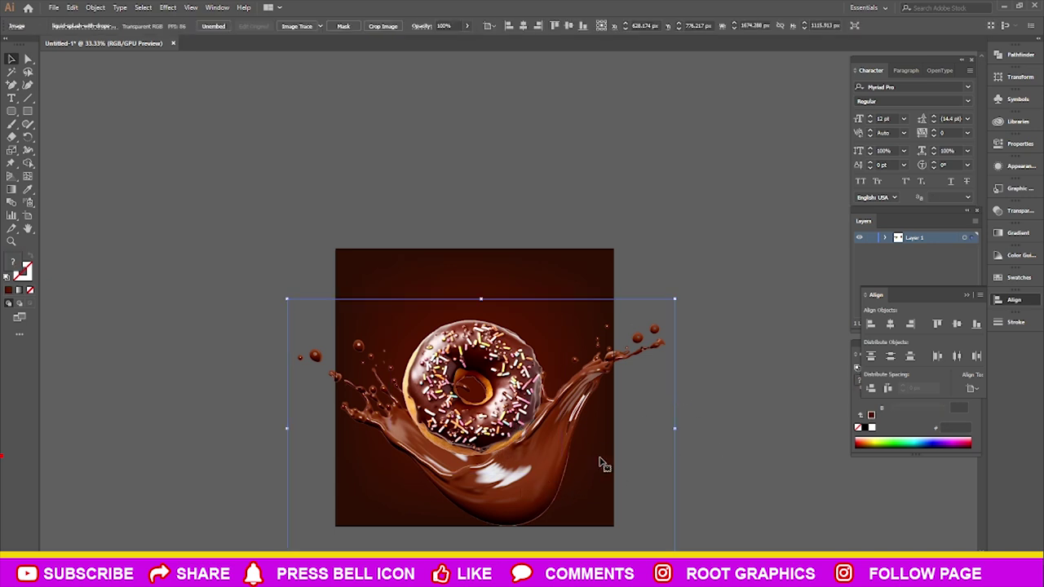
left_click(1018, 210)
left_click(887, 221)
left_click(890, 272)
left_click(887, 222)
left_click(891, 288)
left_click(888, 222)
left_click(889, 302)
left_click(887, 222)
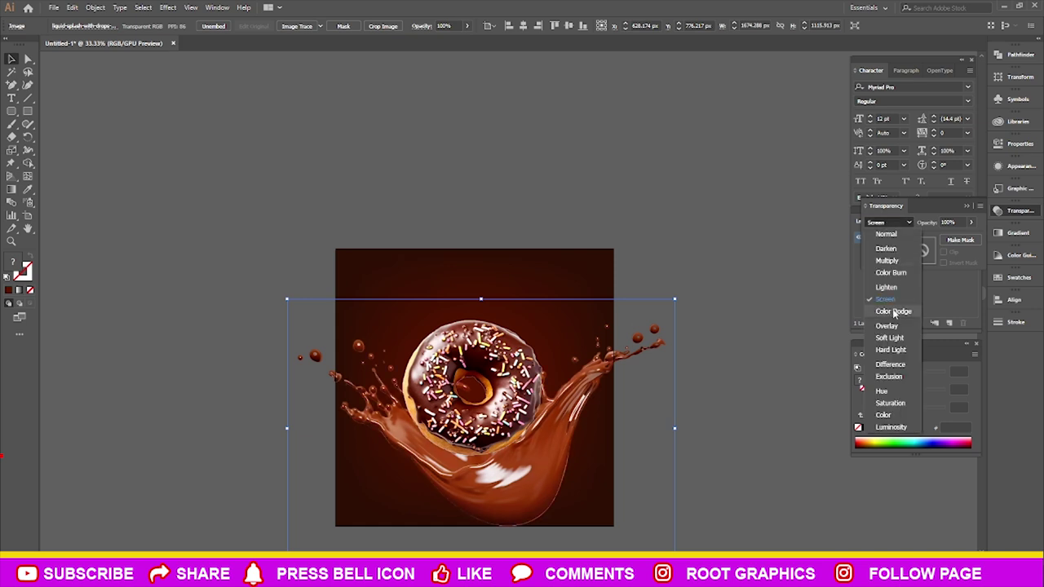
left_click(895, 330)
Try Hard Light and Soft Light on the splash, then return it to Normal
left_click(894, 223)
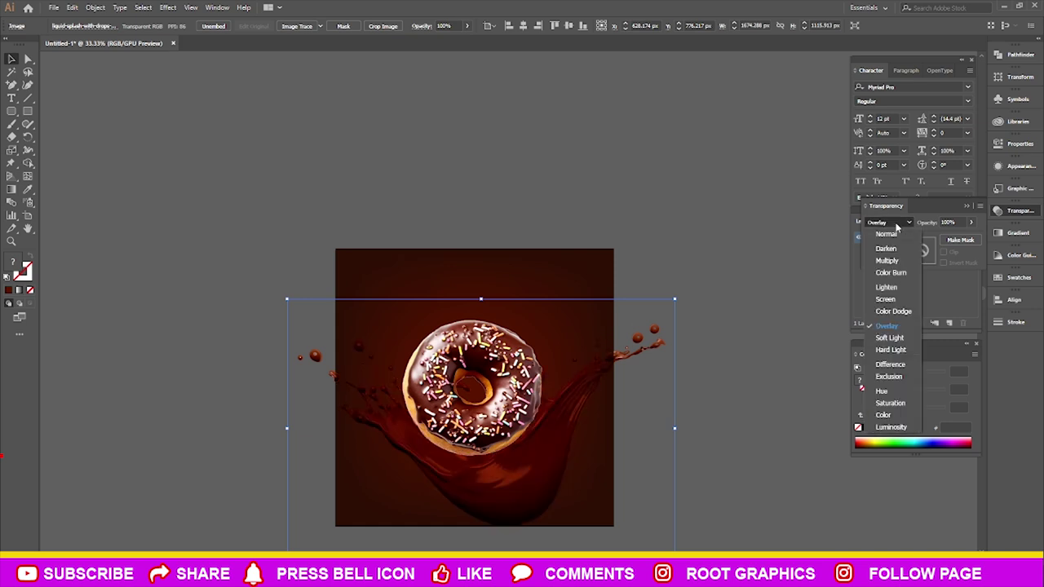
left_click(895, 356)
left_click(891, 224)
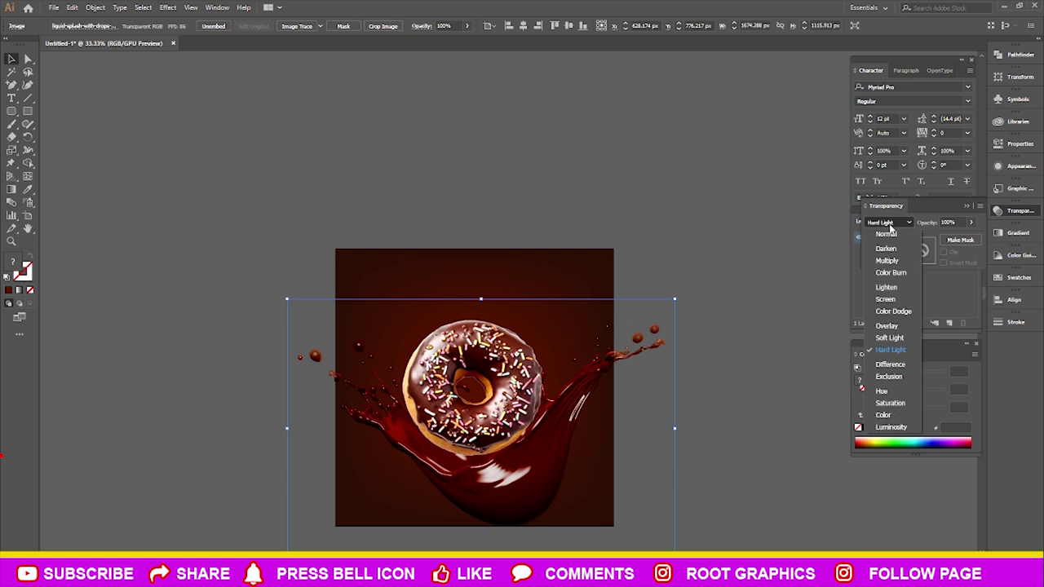
left_click(891, 339)
left_click(891, 223)
left_click(880, 237)
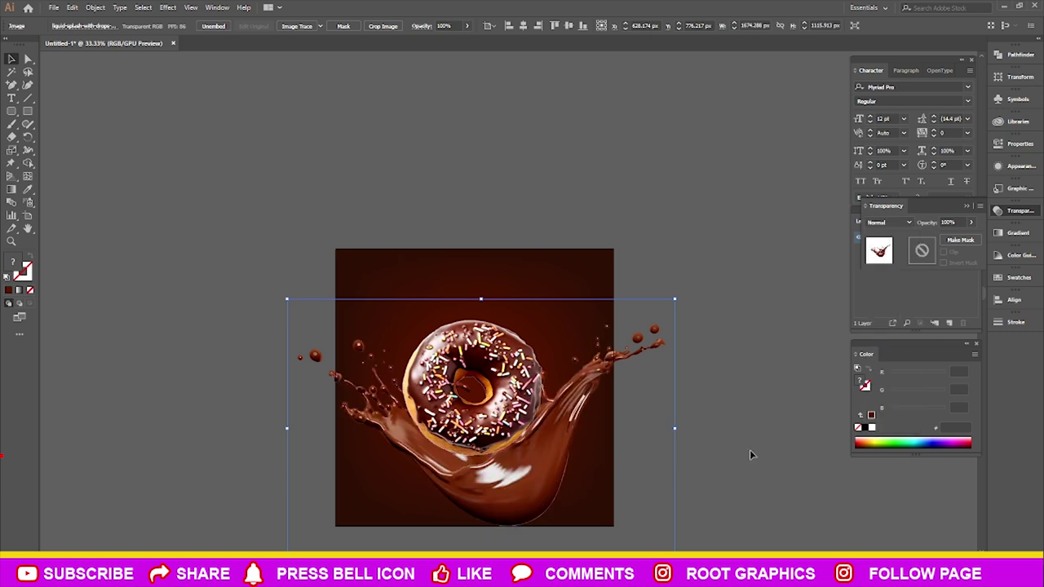
left_click(742, 408)
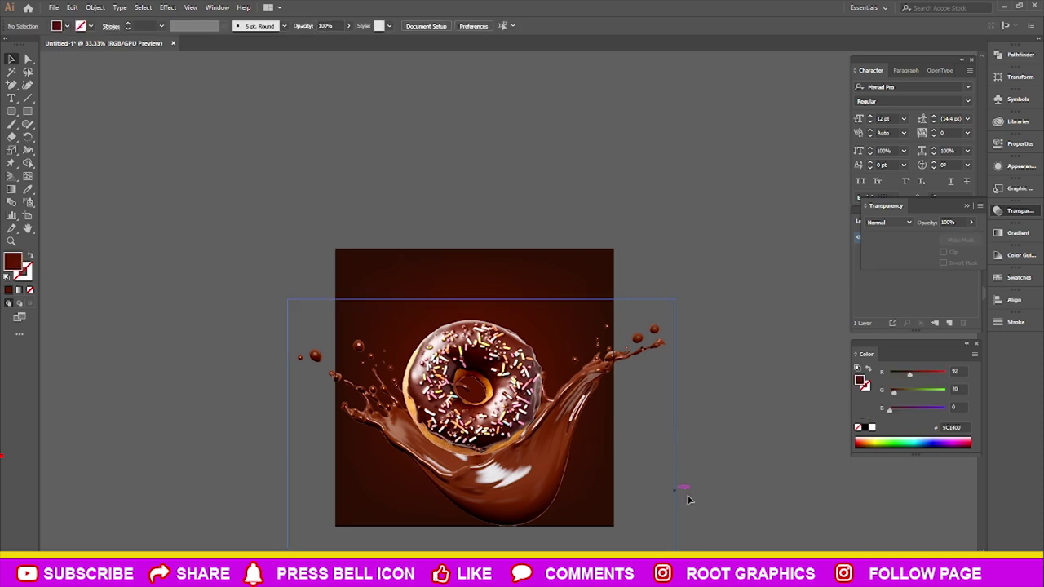
Scale the donut and splash down together and centre both on the artboard
key("ctrl+a")
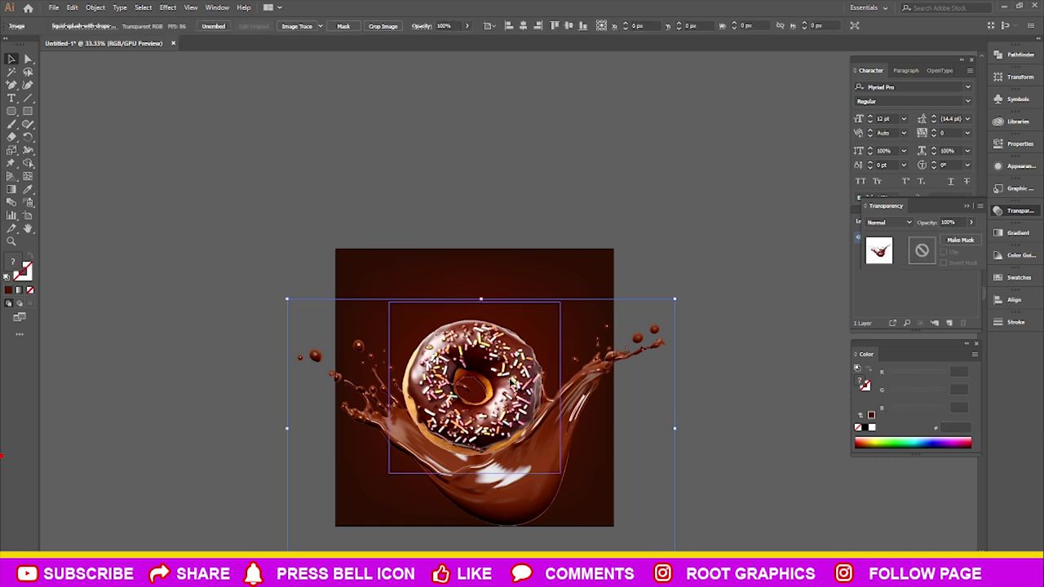
left_click_drag(675, 299, 628, 330)
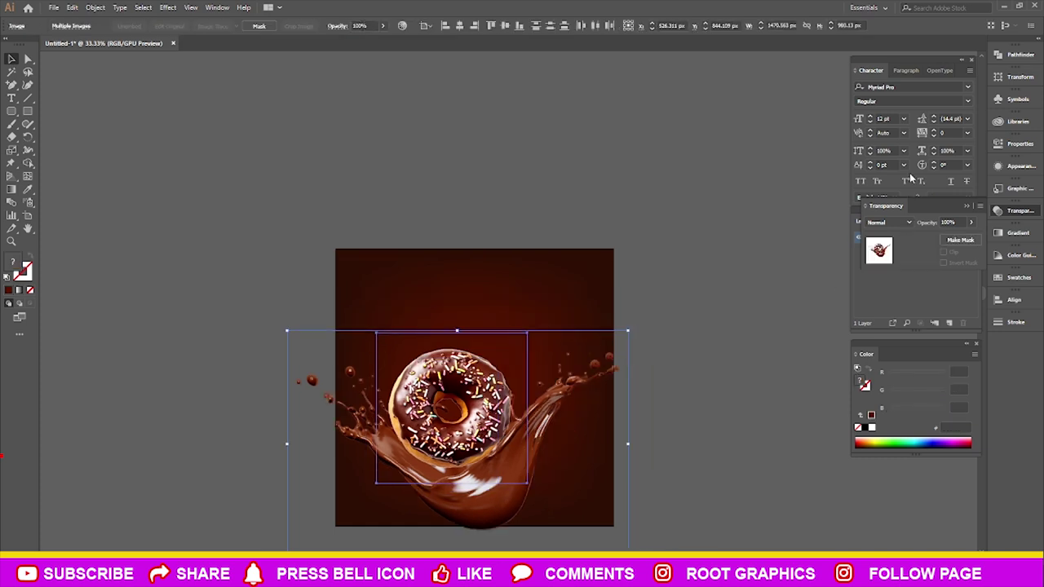
left_click(1012, 299)
left_click(890, 324)
left_click(957, 325)
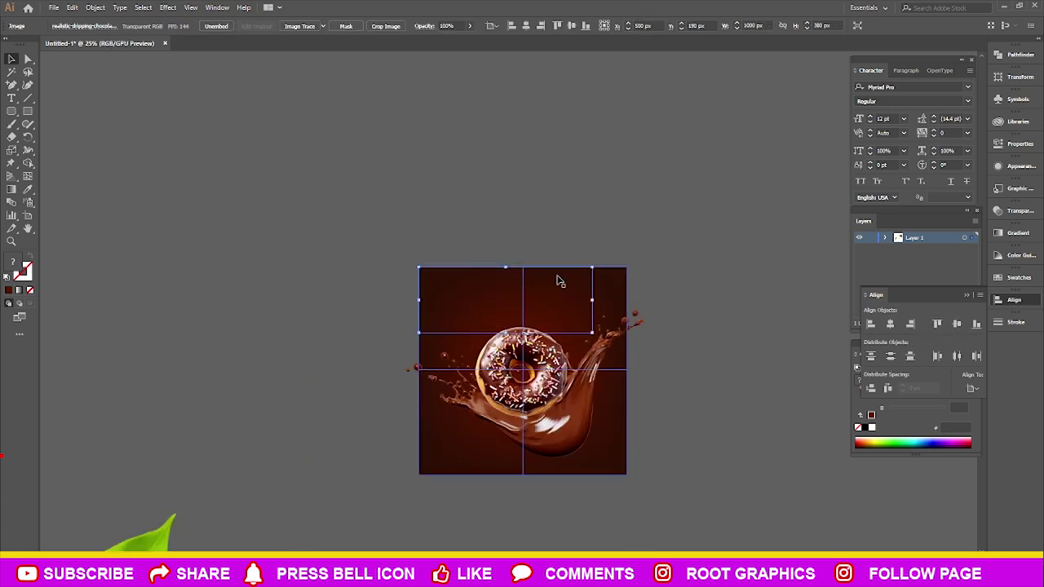
left_click_drag(593, 267, 628, 267)
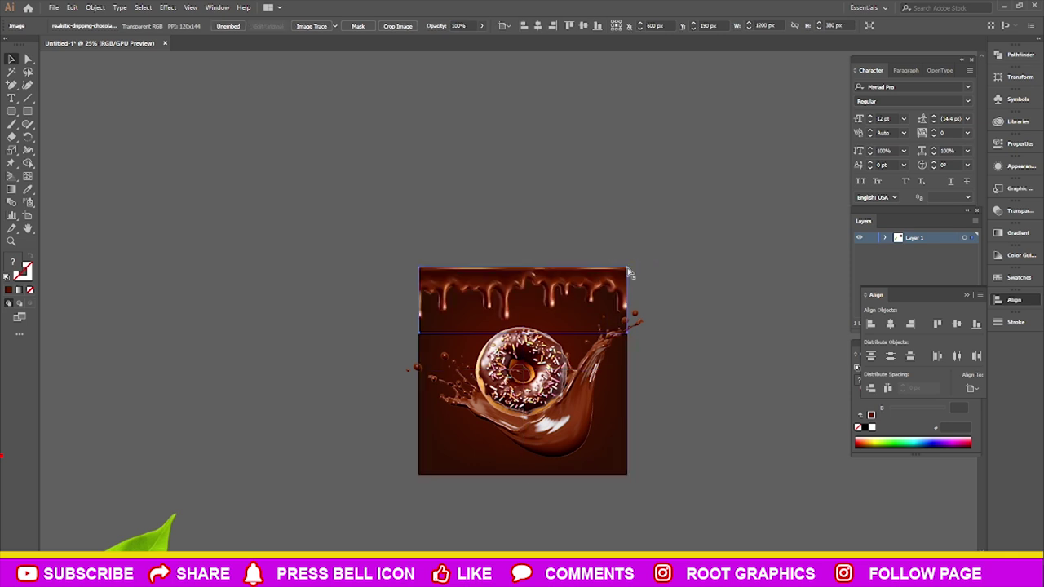
Try Darken, Lighten and Screen on the drip strip, then set it back to Normal
scroll(663, 260, "up", 1)
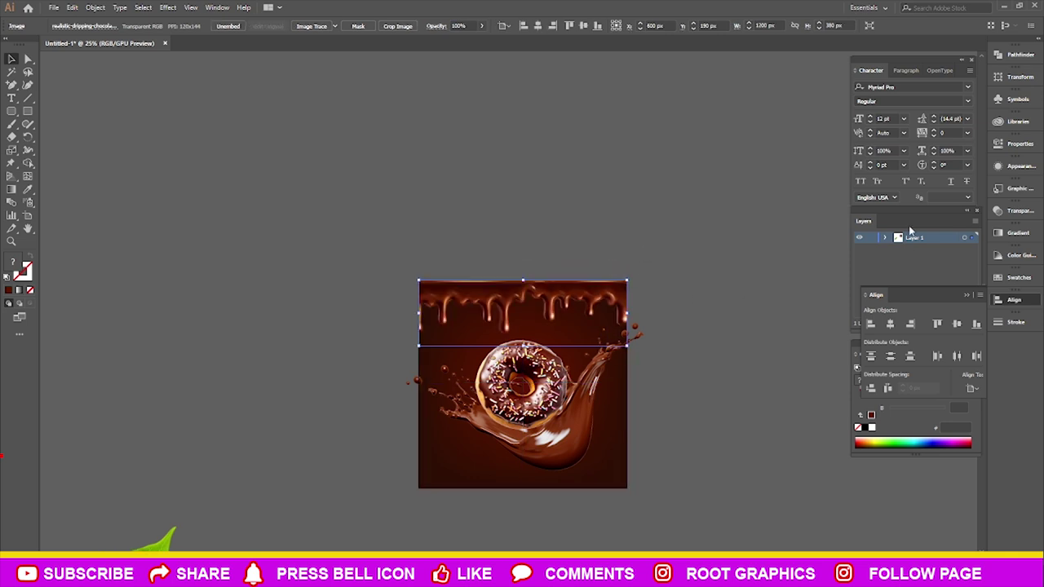
key("Up")
key("Up")
key("Up")
key("Up")
key("Up")
key("Up")
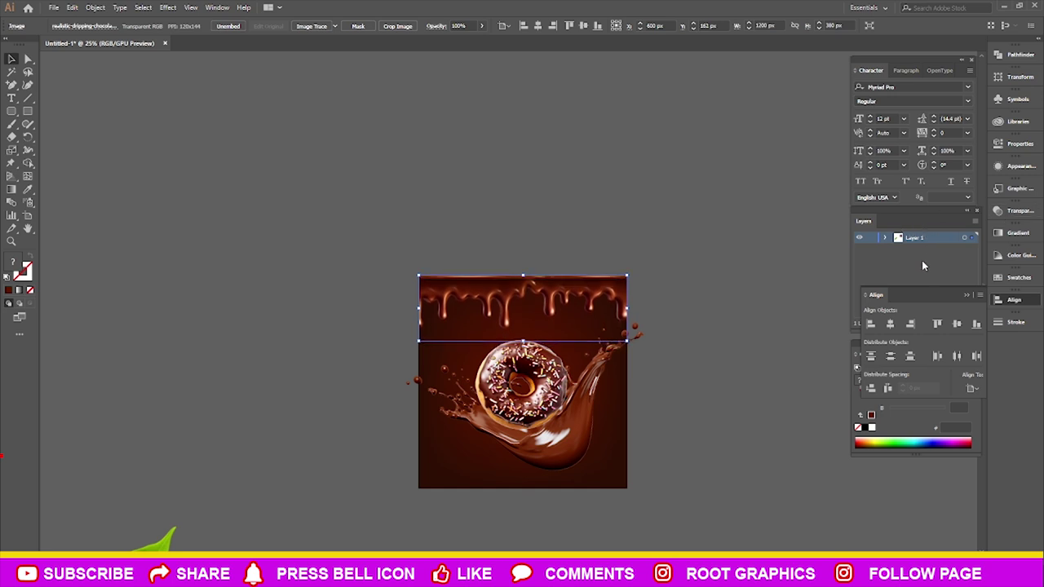
left_click(1016, 210)
left_click(895, 223)
left_click(886, 248)
left_click(895, 223)
left_click(889, 287)
left_click(895, 223)
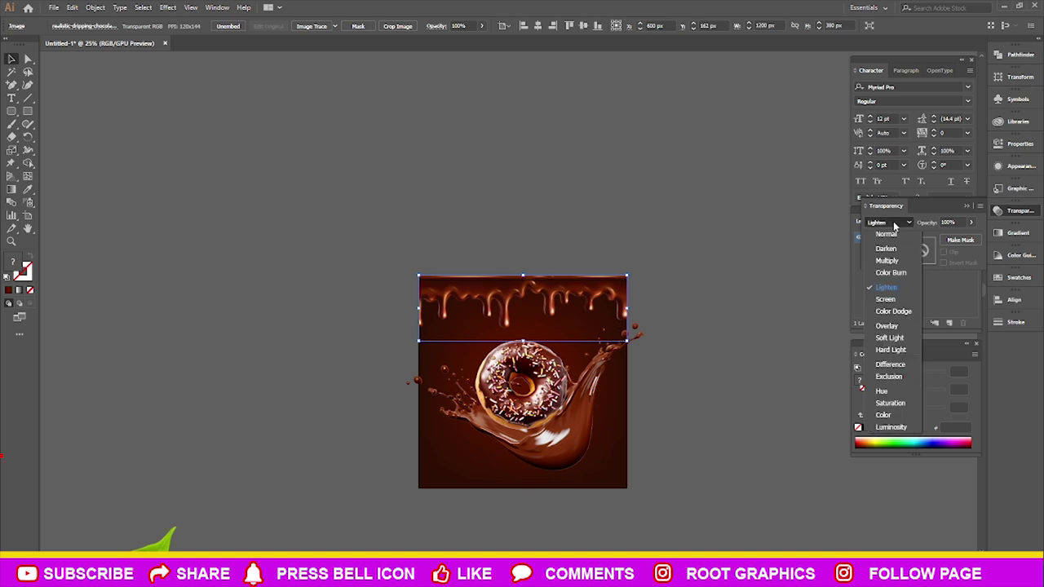
left_click(874, 298)
left_click(895, 223)
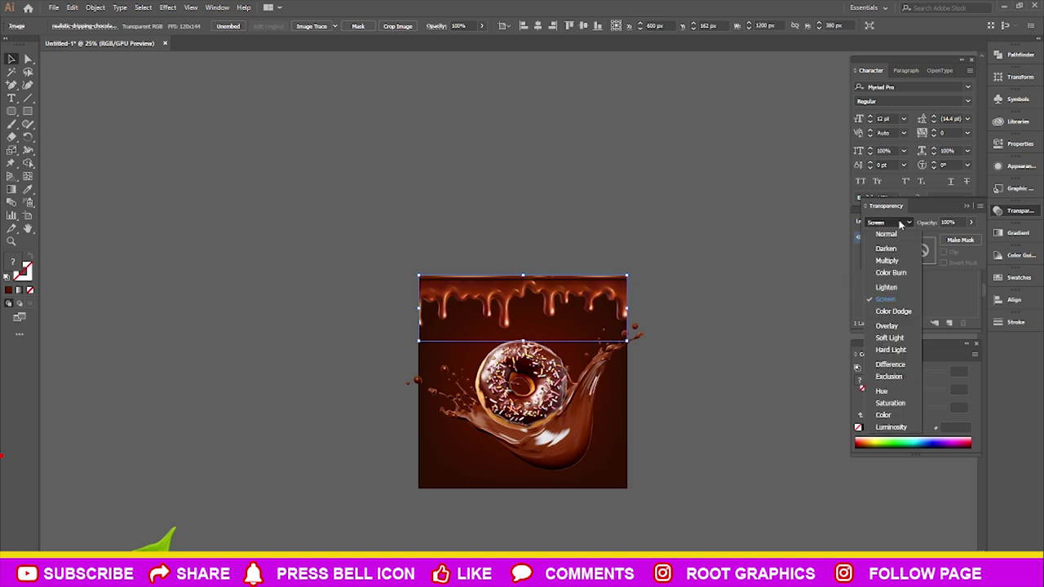
left_click(877, 235)
Lower the drip strip's opacity to 78% and move a copy down over the donut
left_click(970, 221)
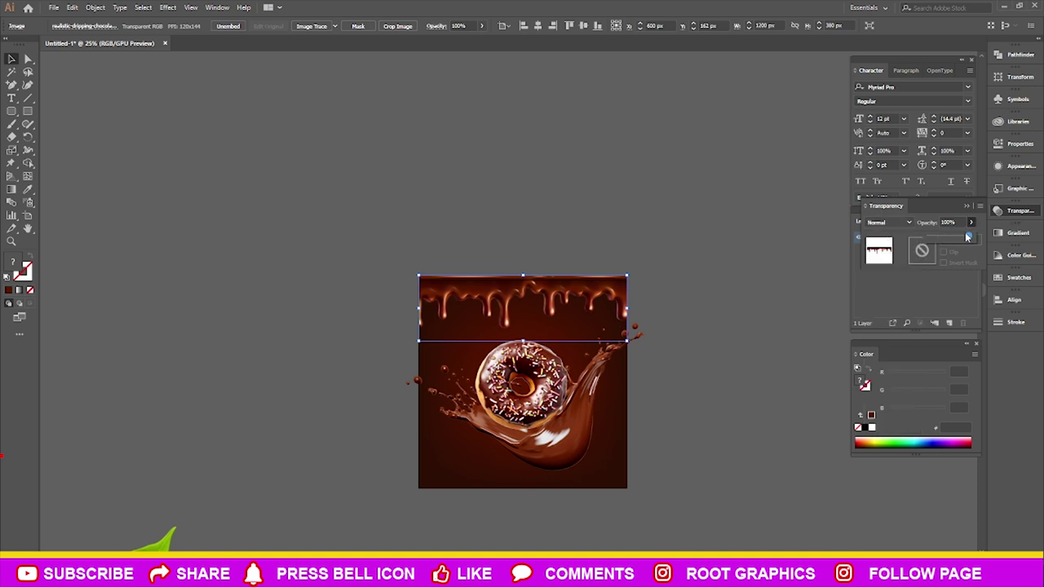
left_click(961, 242)
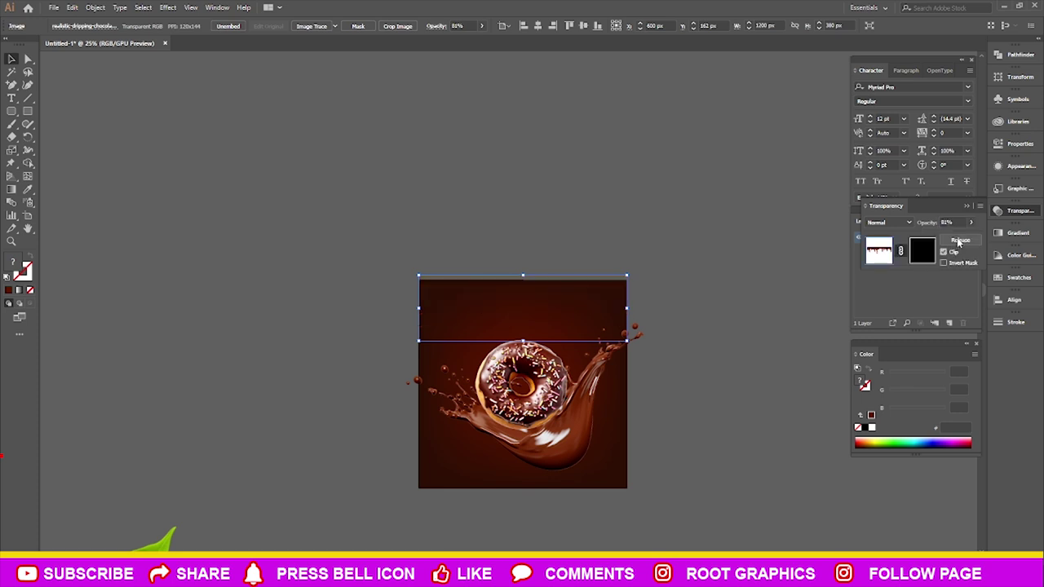
left_click(971, 223)
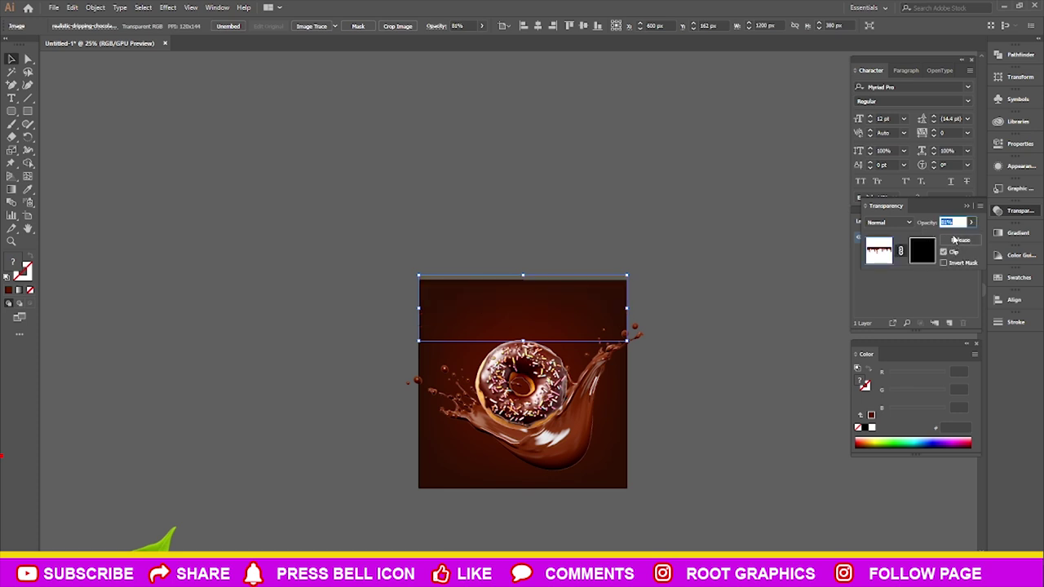
left_click(962, 243)
left_click_drag(951, 238, 956, 238)
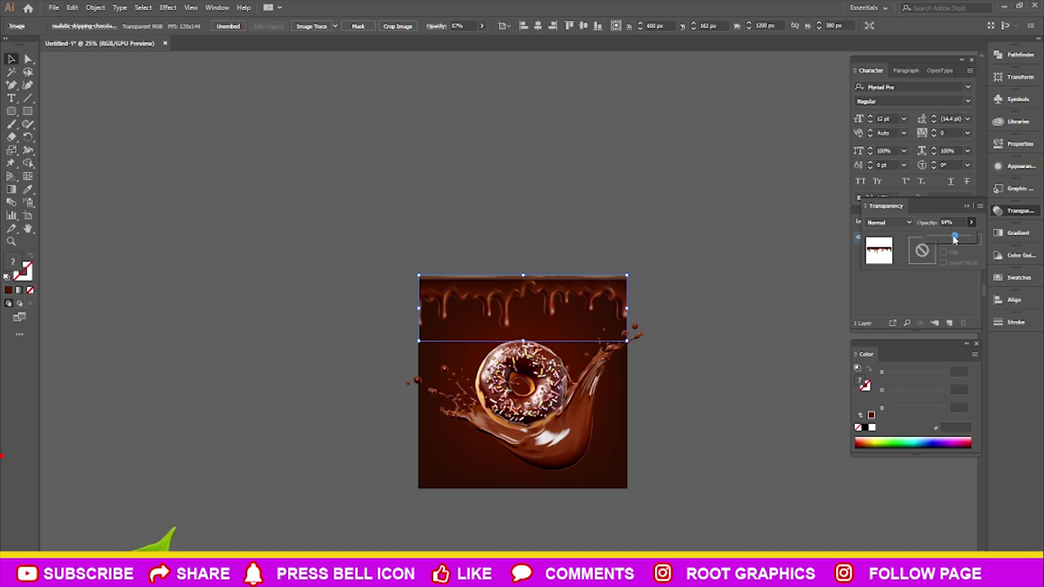
left_click_drag(573, 296, 573, 336)
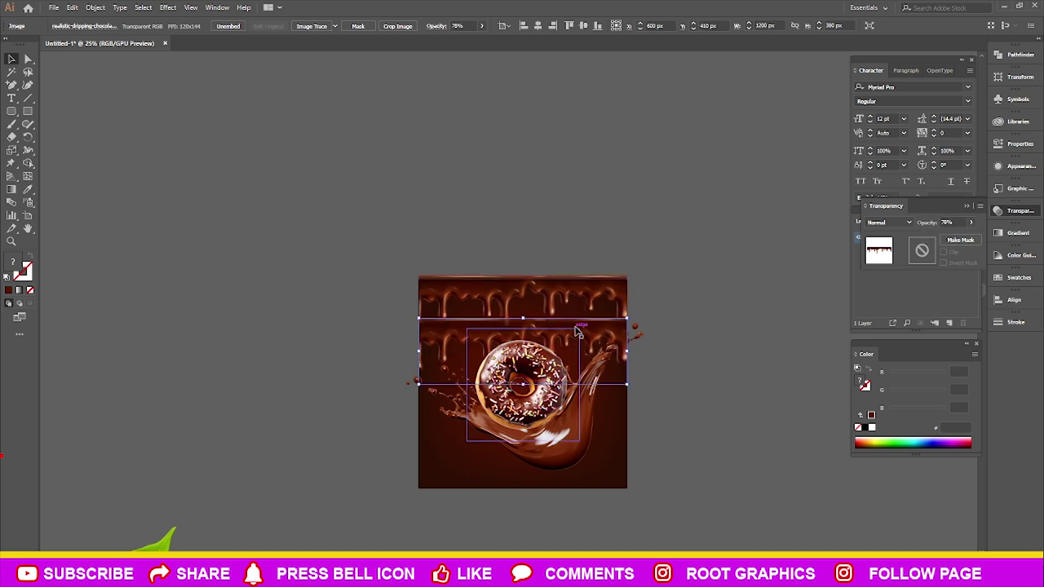
Reflect the drip strip horizontally so its drips point upward
right_click(596, 323)
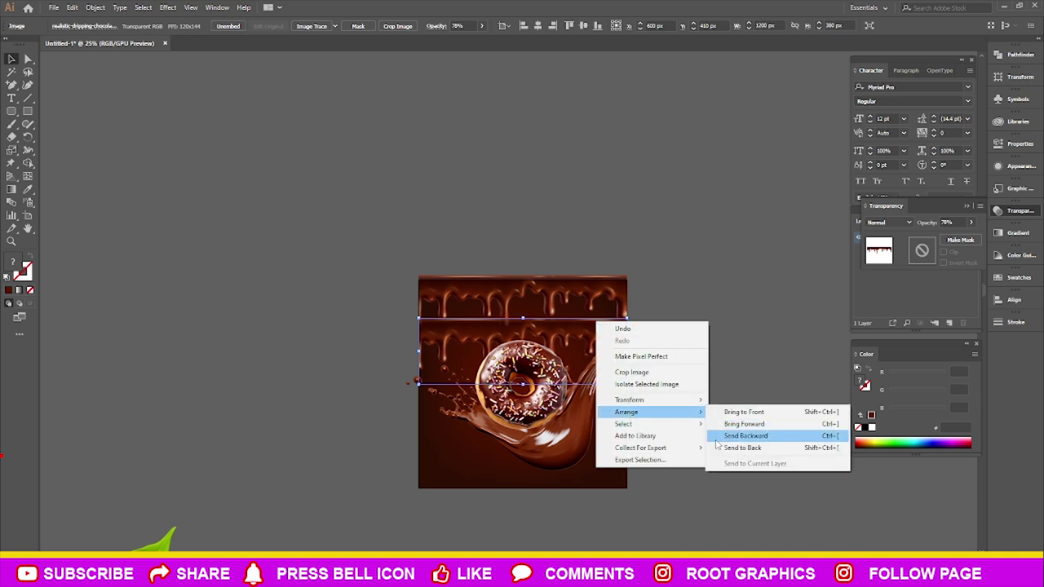
mouse_move(630, 399)
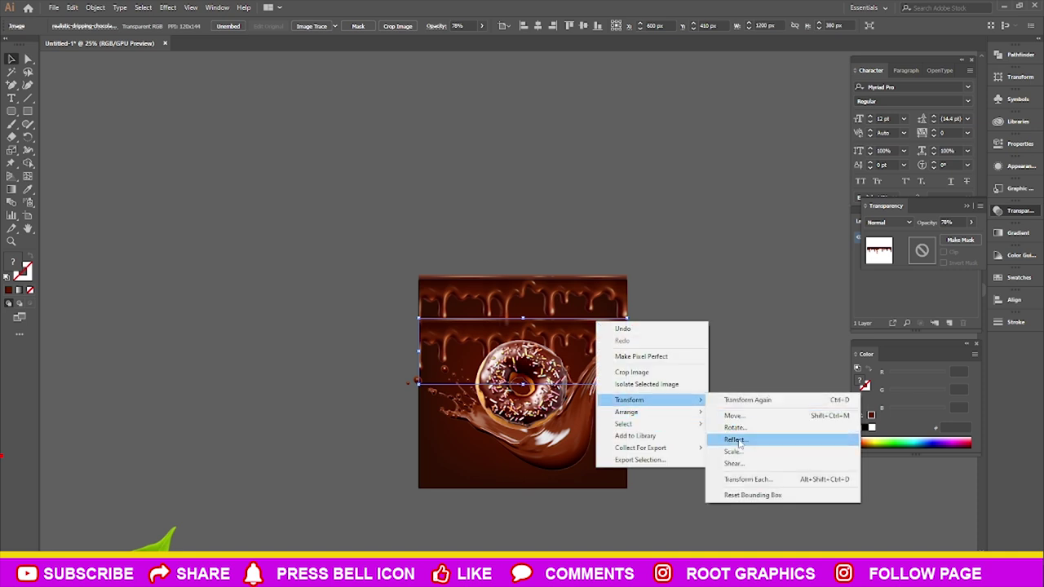
left_click(736, 440)
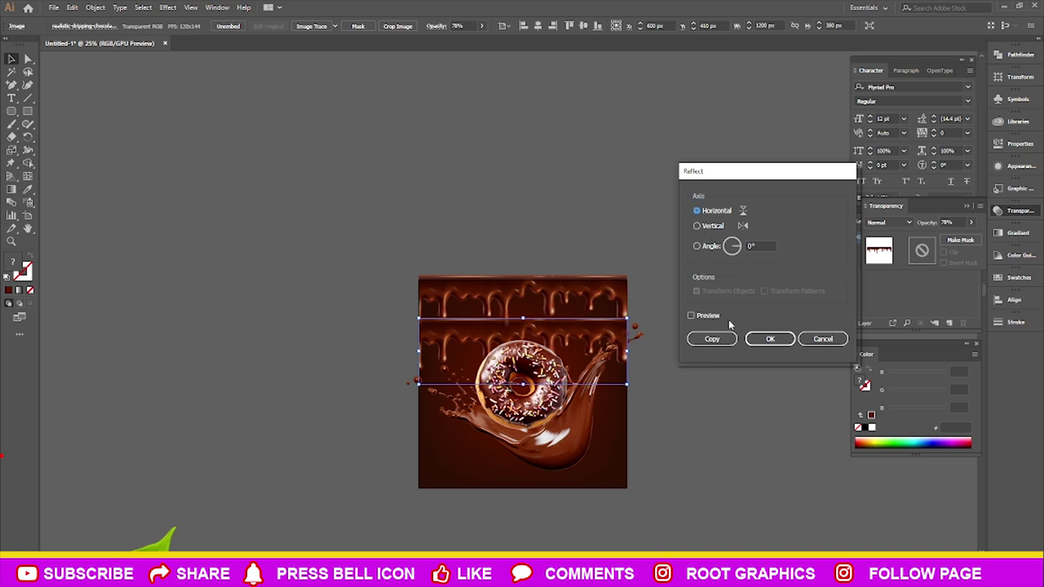
left_click(692, 316)
left_click(770, 338)
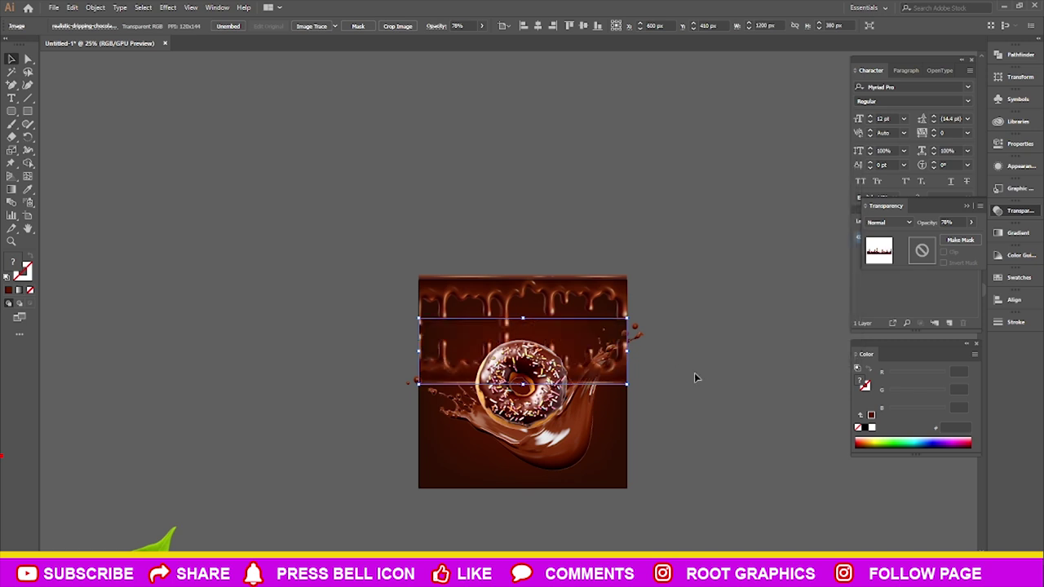
key("ctrl+shift+a")
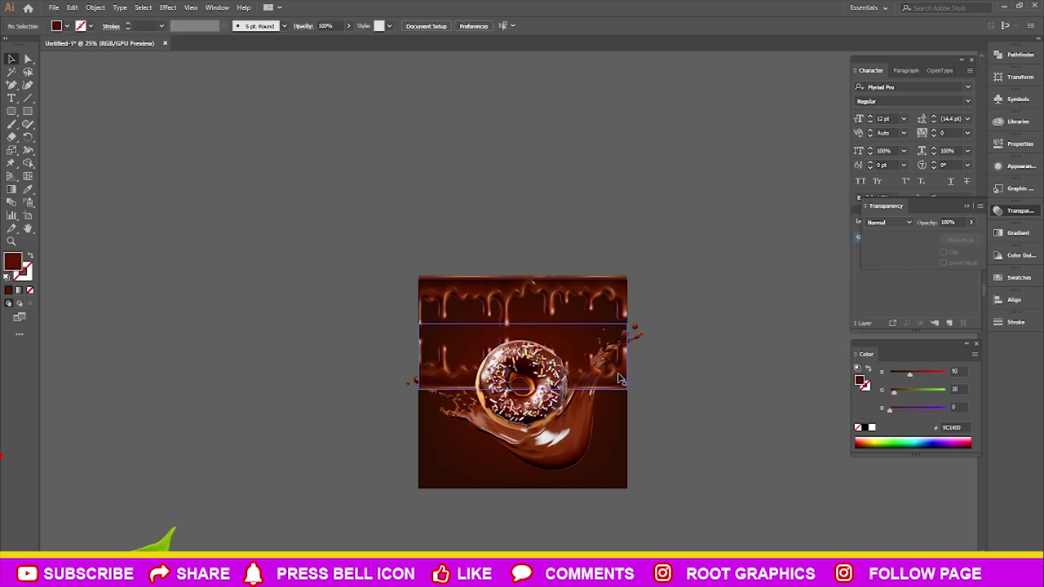
Move the flipped drip strip down to the artboard's bottom edge
left_click_drag(618, 376, 622, 473)
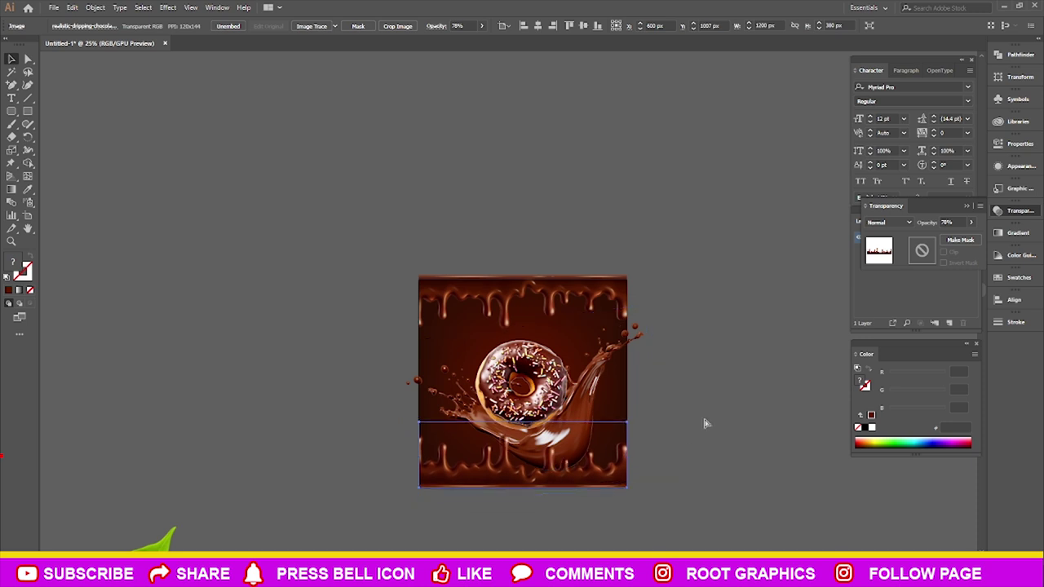
key("ctrl+z")
key("ctrl+shift+z")
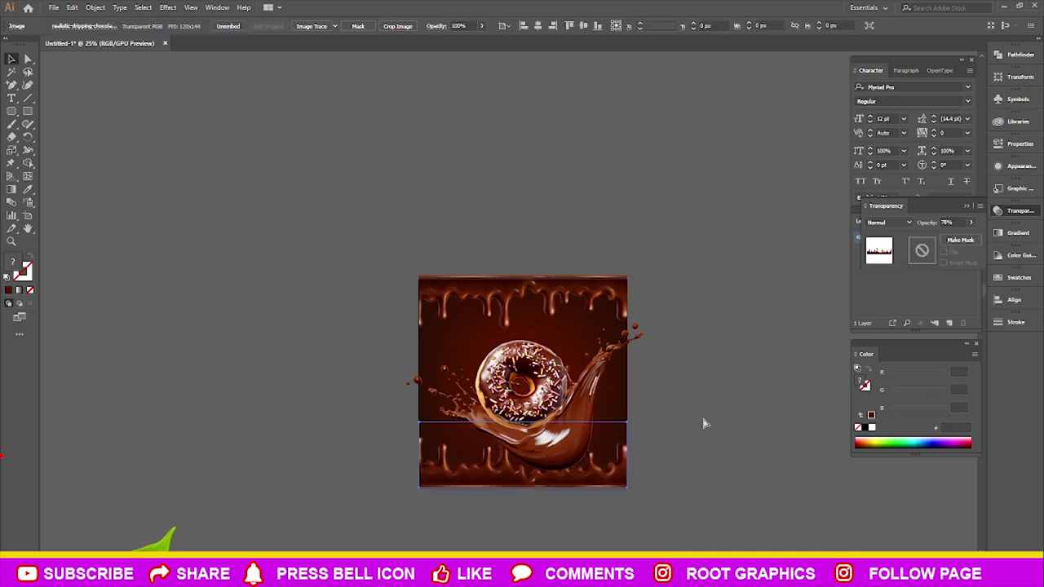
left_click(705, 424)
scroll(321, 436, "up", 1, "alt")
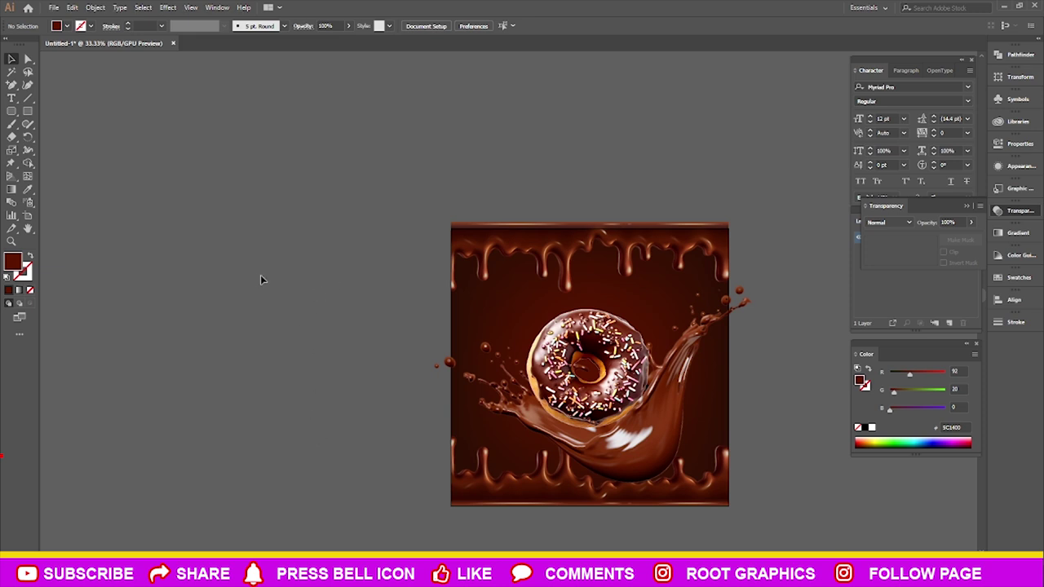
scroll(260, 279, "down", 3)
Bring the leaf image in front of the donut, shrink it, and position it beside the donut
left_click_drag(120, 420, 190, 349)
left_click_drag(261, 285, 186, 380)
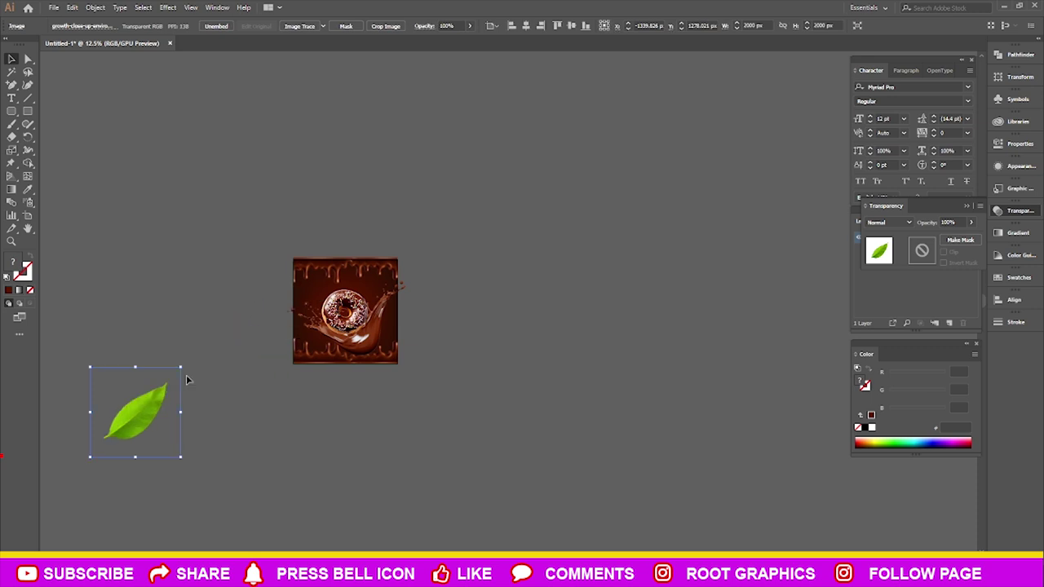
left_click_drag(143, 421, 310, 334)
scroll(310, 334, "up", 2, "alt")
key("ctrl+shift+bracketright")
left_click_drag(387, 226, 341, 270)
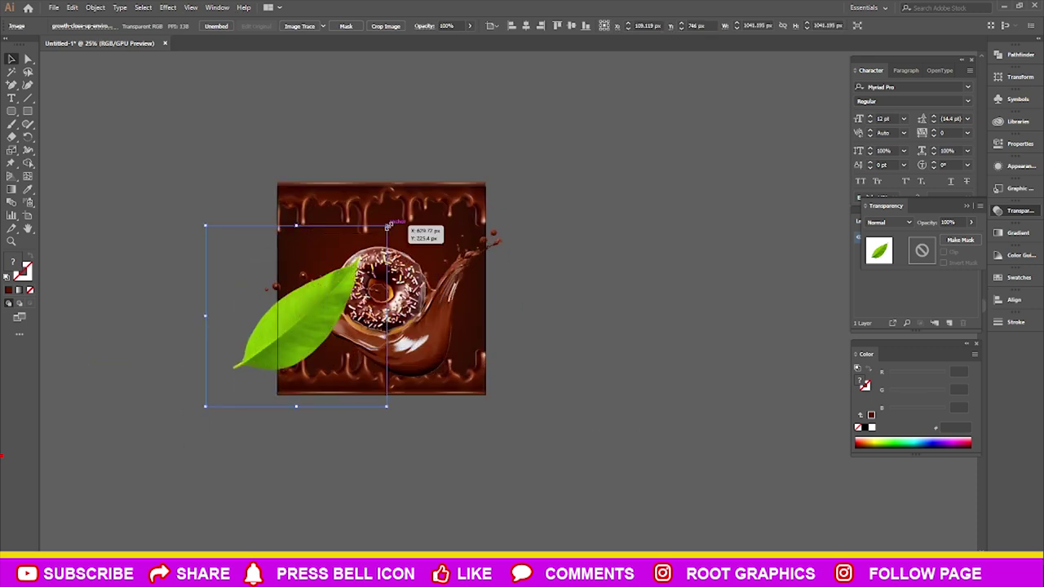
left_click_drag(253, 352, 331, 308)
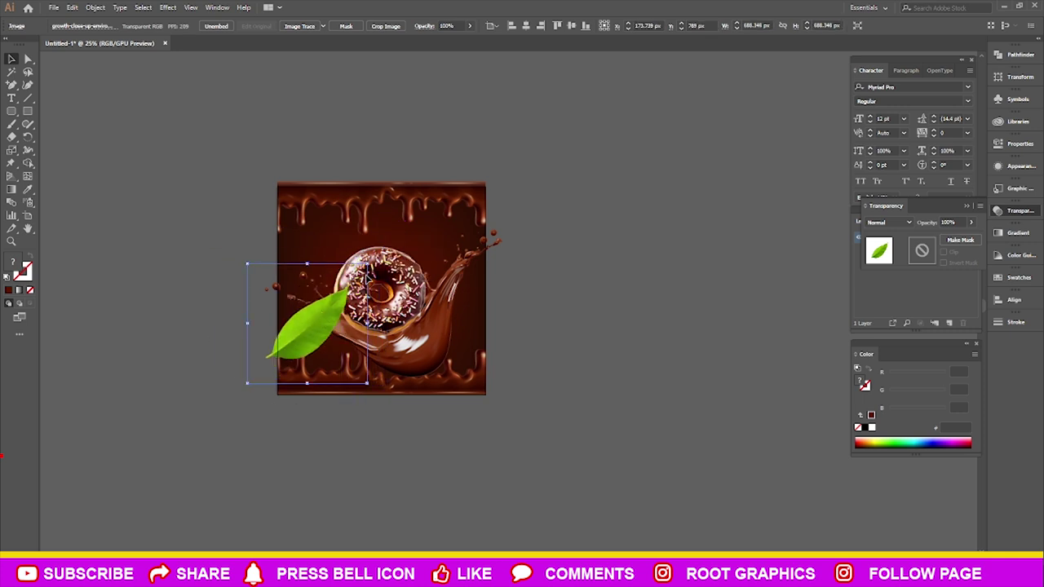
left_click_drag(368, 263, 354, 277)
mouse_move(298, 340)
left_mouse_down()
mouse_move(312, 327)
mouse_move(612, 319)
left_mouse_up()
Apply a Gaussian Blur with a slightly raised radius to the left leaf
left_click(284, 326)
left_click(167, 7)
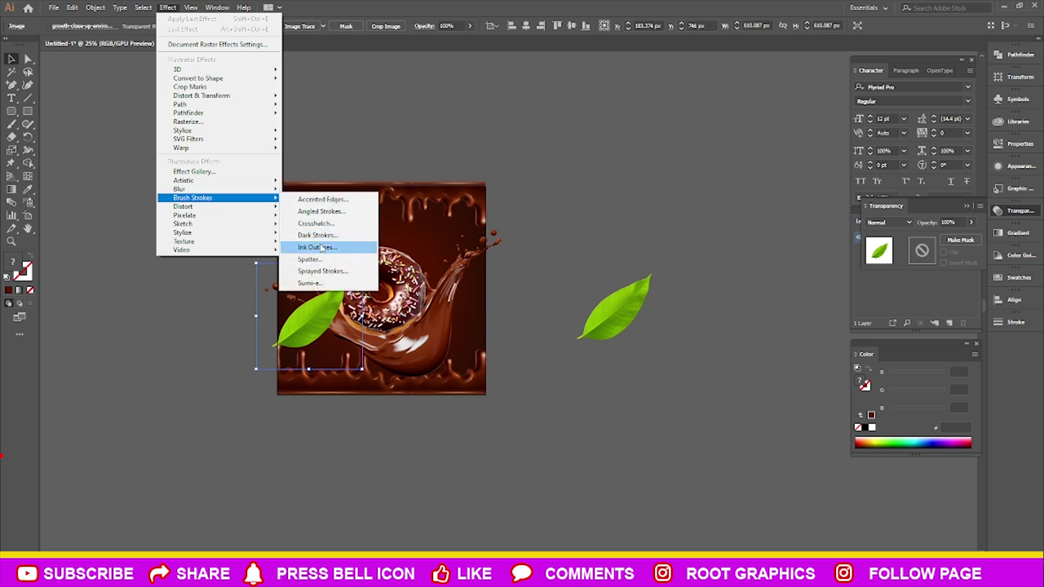
mouse_move(179, 189)
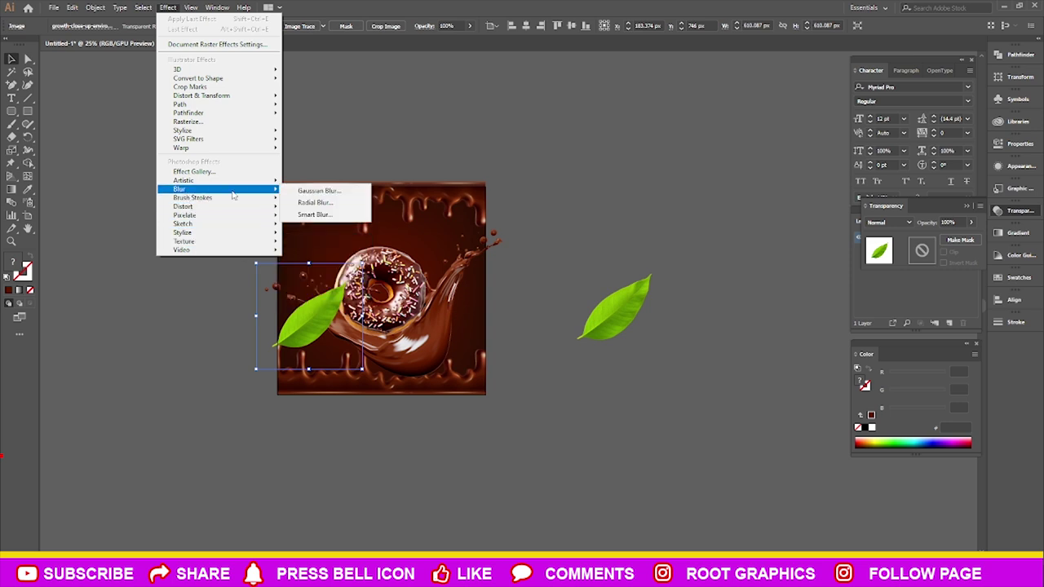
left_click(325, 215)
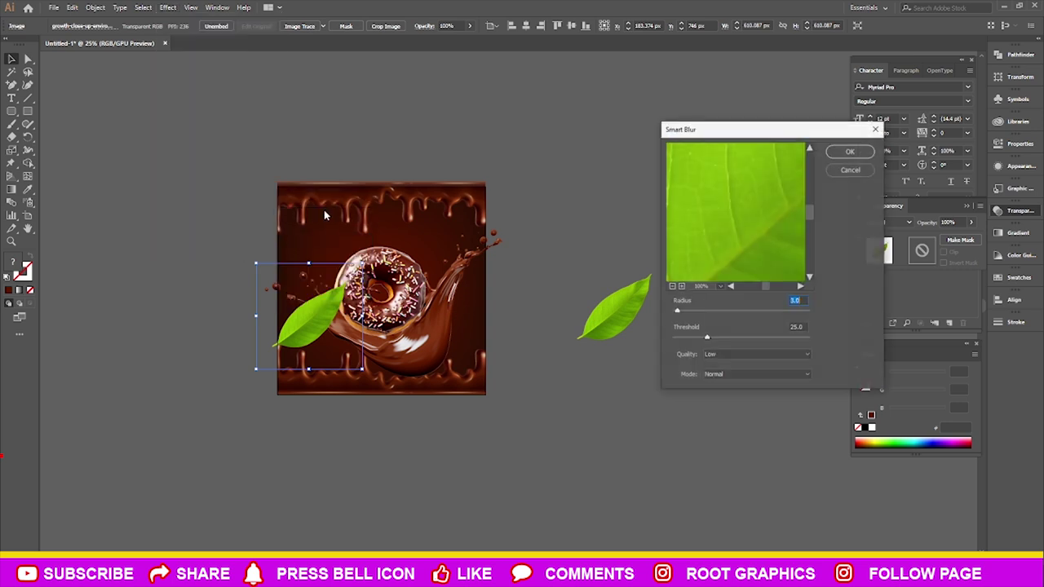
left_click(851, 170)
left_click(168, 7)
left_click(320, 191)
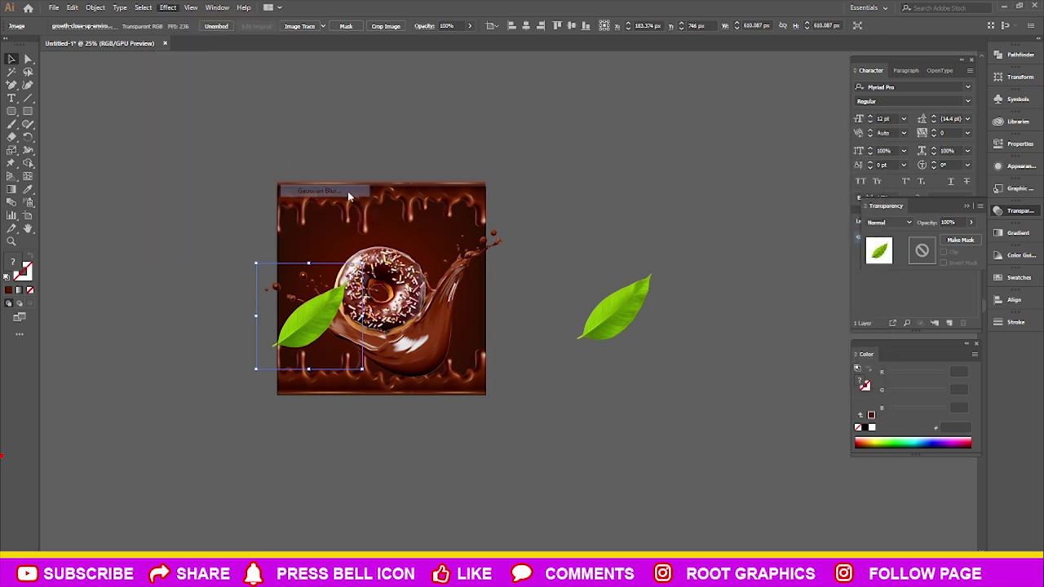
left_click(742, 238)
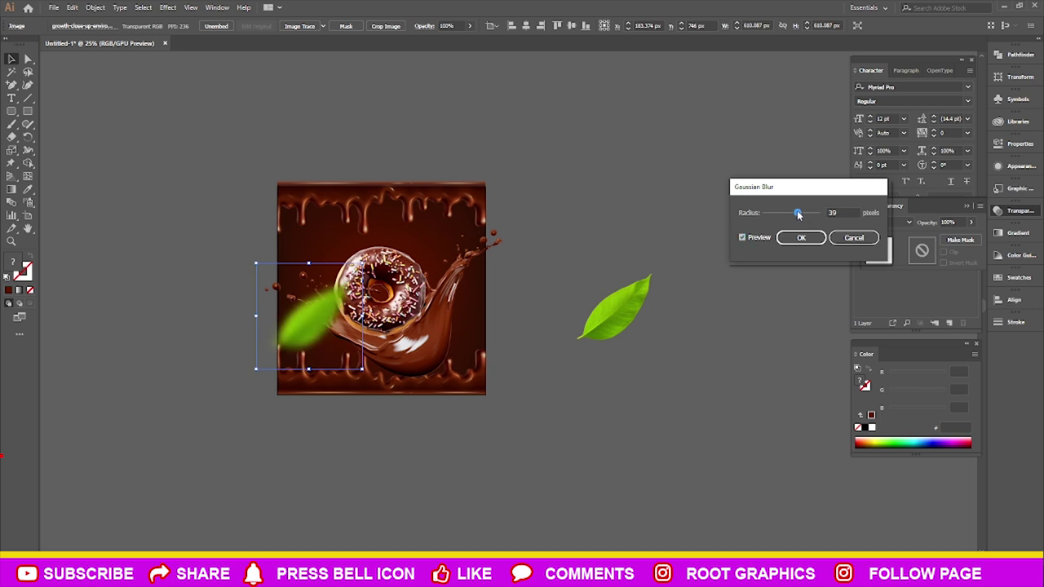
left_click_drag(791, 213, 798, 214)
left_click(801, 237)
Duplicate the blurred leaf to the donut's right and rotate it slightly
left_click_drag(319, 321, 456, 319)
right_click(457, 317)
mouse_move(497, 266)
left_mouse_down()
mouse_move(493, 251)
mouse_move(510, 277)
mouse_move(494, 300)
mouse_move(472, 290)
left_mouse_up()
key("Right")
key("Right")
key("Right")
key("Right")
key("Right")
key("Right")
key("Right")
key("Right")
key("Right")
key("Right")
key("Right")
key("Right")
key("Right")
key("Right")
key("Right")
key("Right")
key("Right")
key("Right")
key("Right")
key("Right")
key("Right")
mouse_move(257, 263)
left_mouse_down()
mouse_move(326, 310)
mouse_move(310, 320)
left_mouse_up()
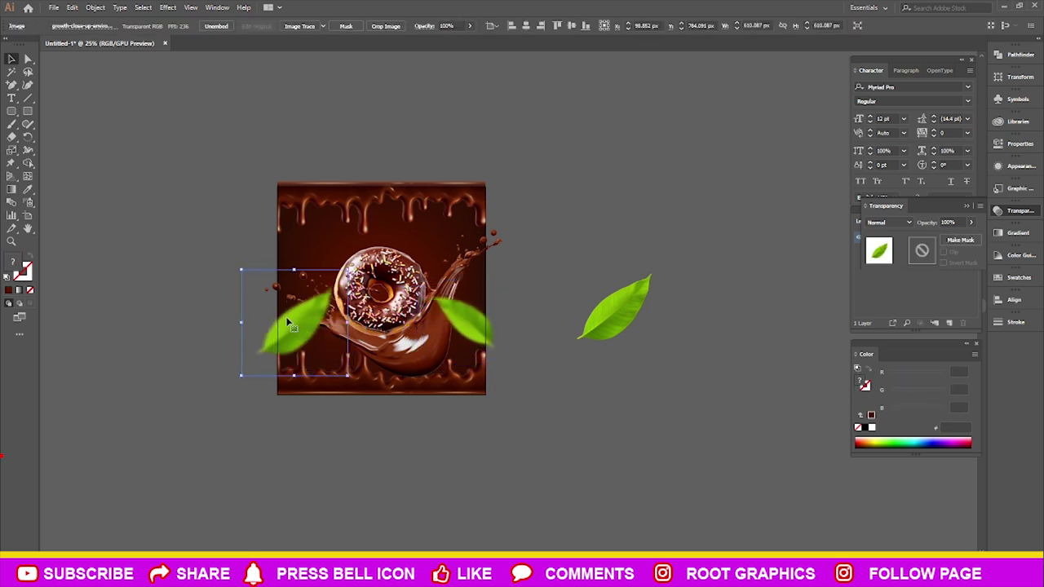
Delete the loose leaf lying beside the artboard
left_click(270, 249)
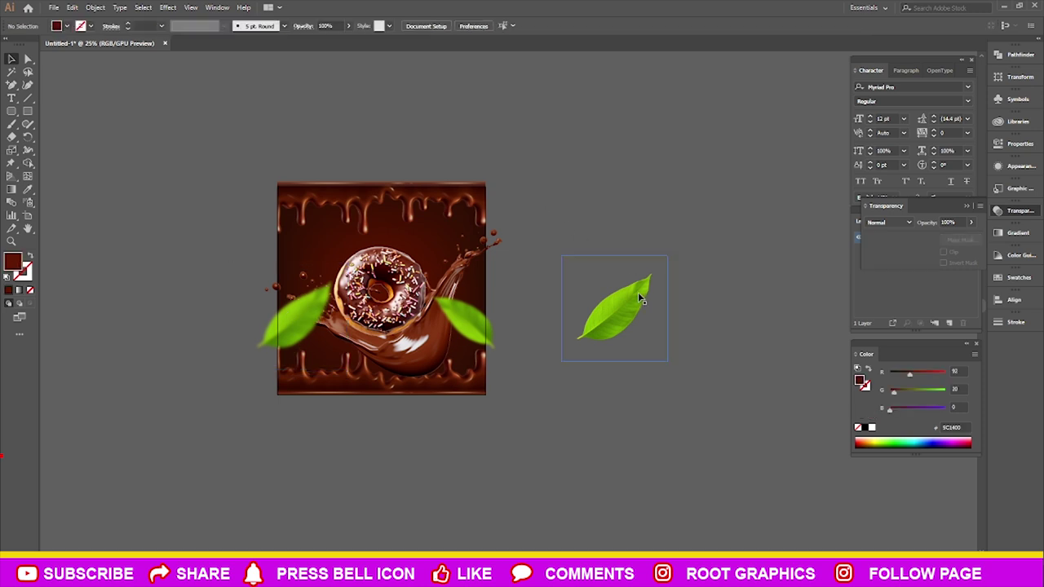
left_click(627, 318)
key("Delete")
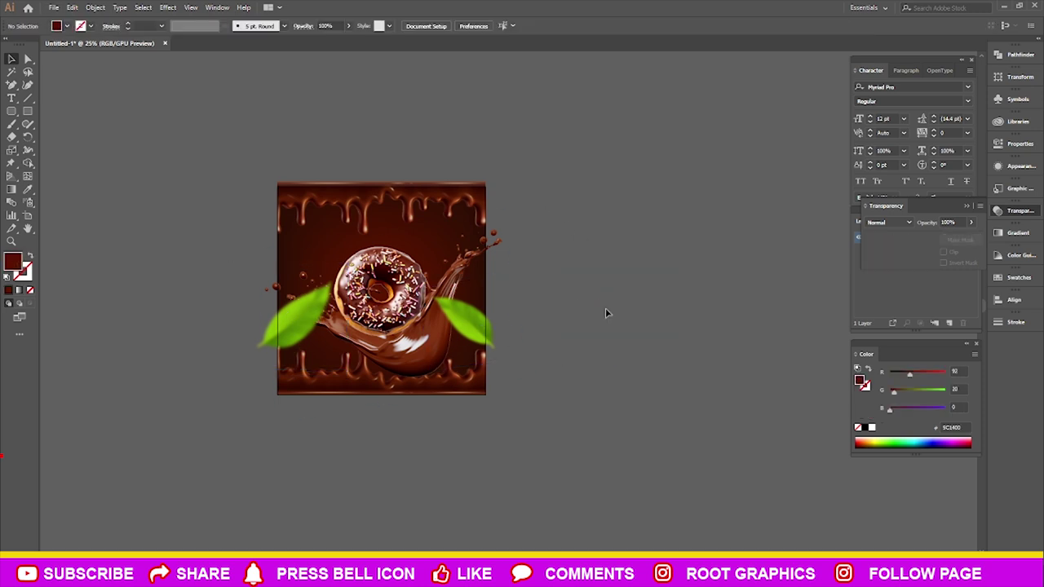
Shrink and rotate a small leaf, placing it near the artwork's upper corner
left_click_drag(465, 333, 548, 243)
mouse_move(585, 192)
left_mouse_down()
mouse_move(557, 235)
mouse_move(570, 205)
left_mouse_up()
mouse_move(531, 258)
left_mouse_down()
mouse_move(464, 238)
mouse_move(475, 233)
mouse_move(304, 238)
mouse_move(323, 227)
mouse_move(246, 195)
left_mouse_up()
left_click(570, 235)
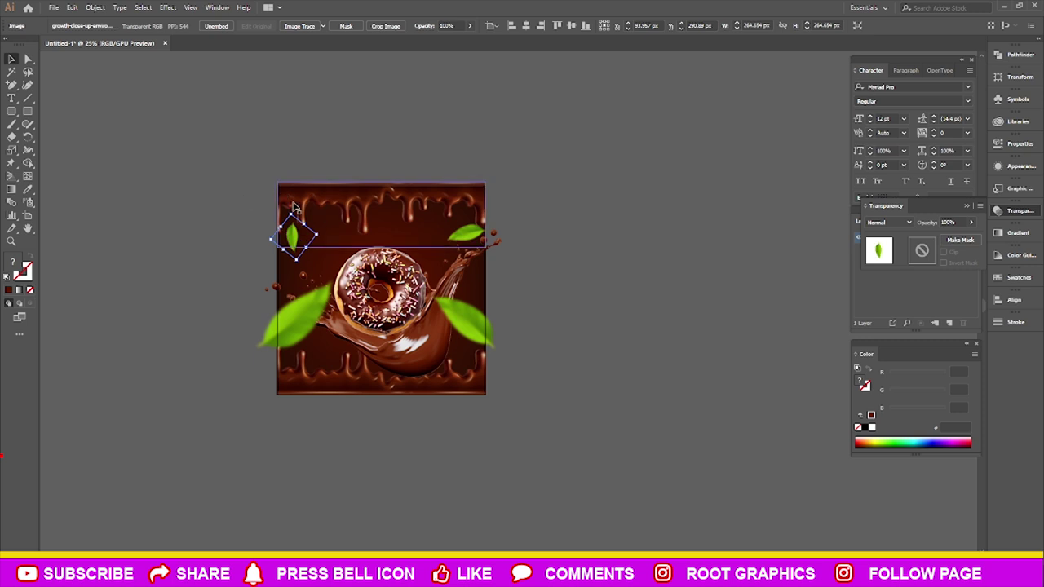
left_click(222, 193)
scroll(191, 264, "up", 1)
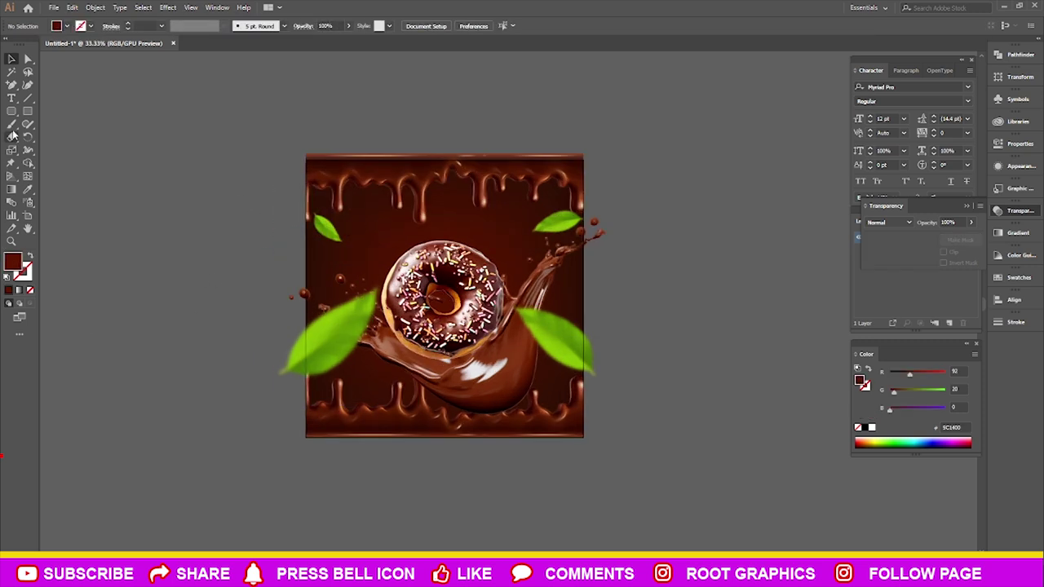
Paste the word 'Donuts' from the notes as point text beside the artboard
key("t")
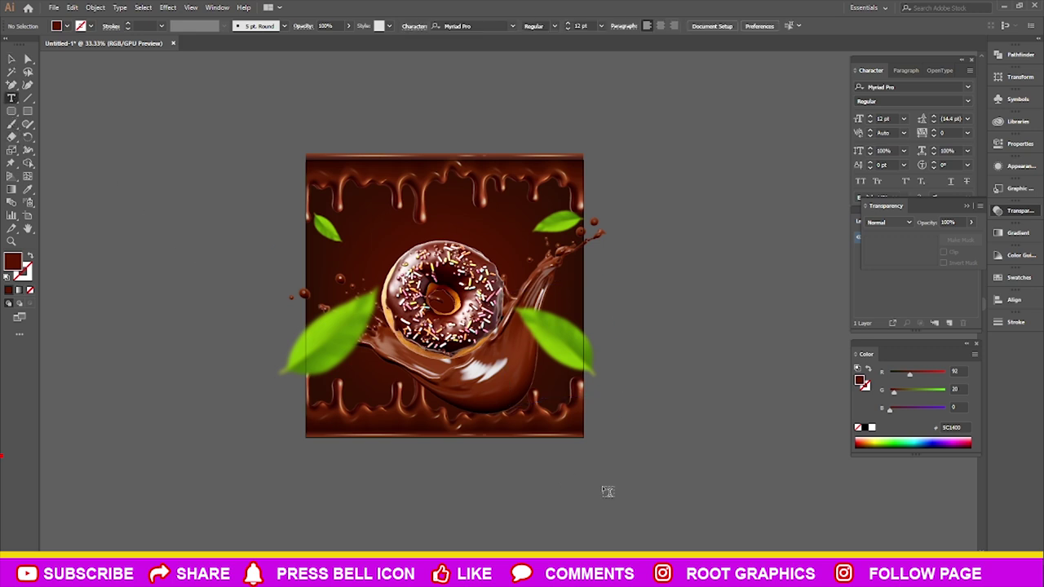
key("alt+Tab")
double_click(365, 198)
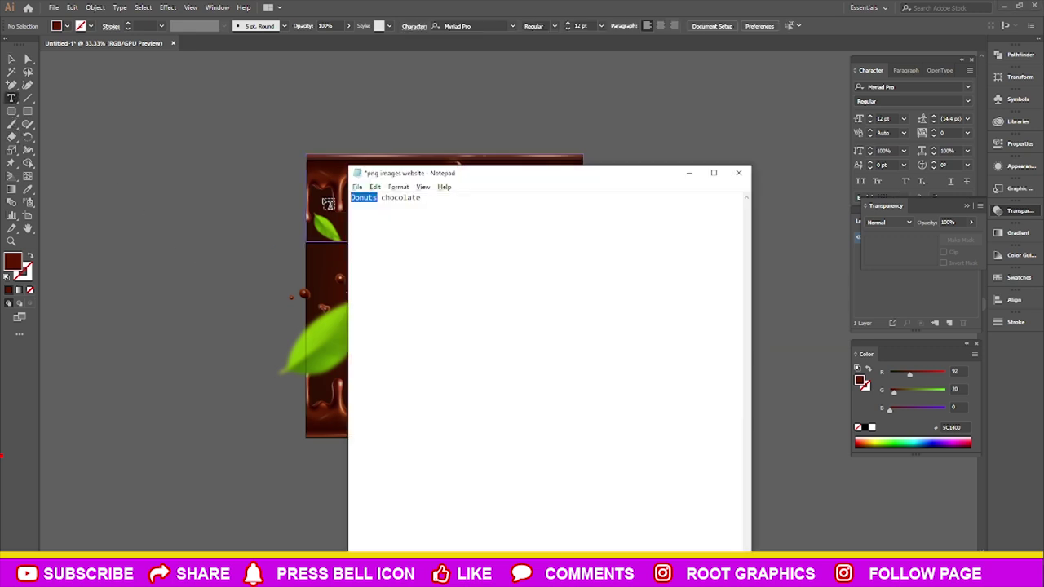
key("ctrl+c")
key("alt+Tab")
left_click(124, 261)
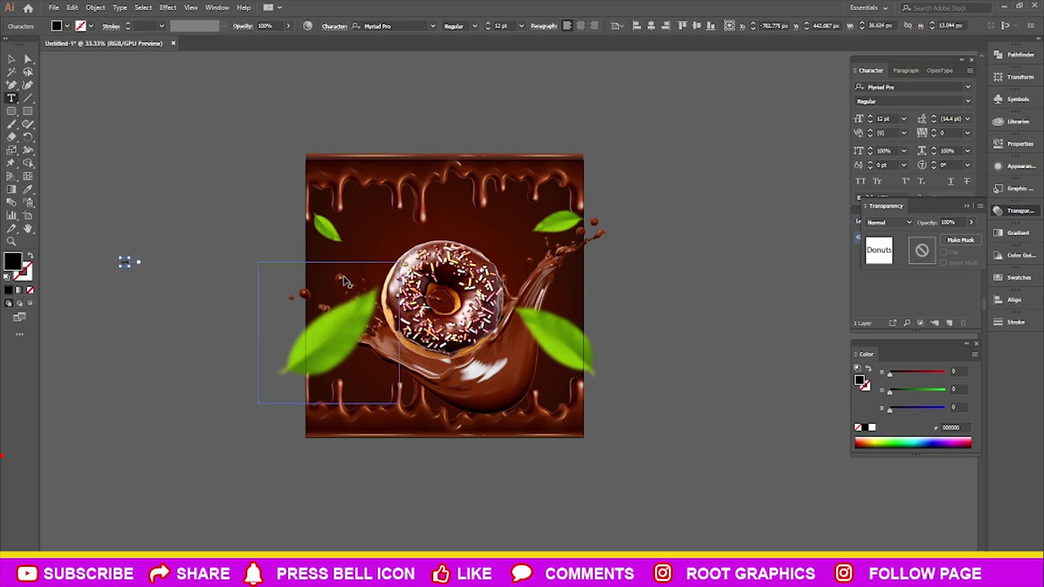
Enlarge the Donuts text, fill it white, and align it above the donut
left_click(12, 60)
mouse_move(129, 265)
left_mouse_down()
mouse_move(199, 352)
mouse_move(260, 340)
left_mouse_up()
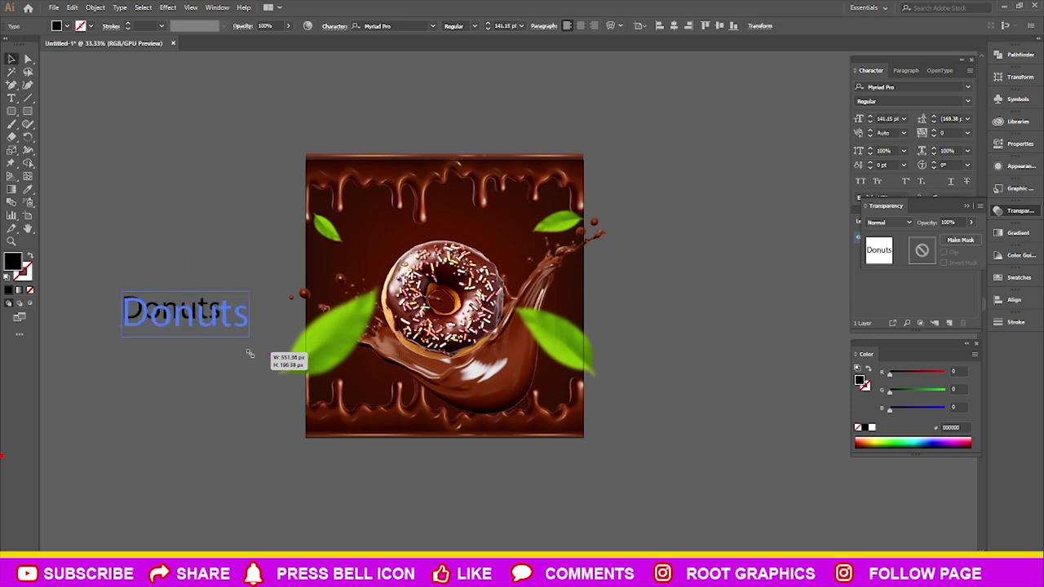
left_click(872, 428)
left_click_drag(196, 319, 448, 238)
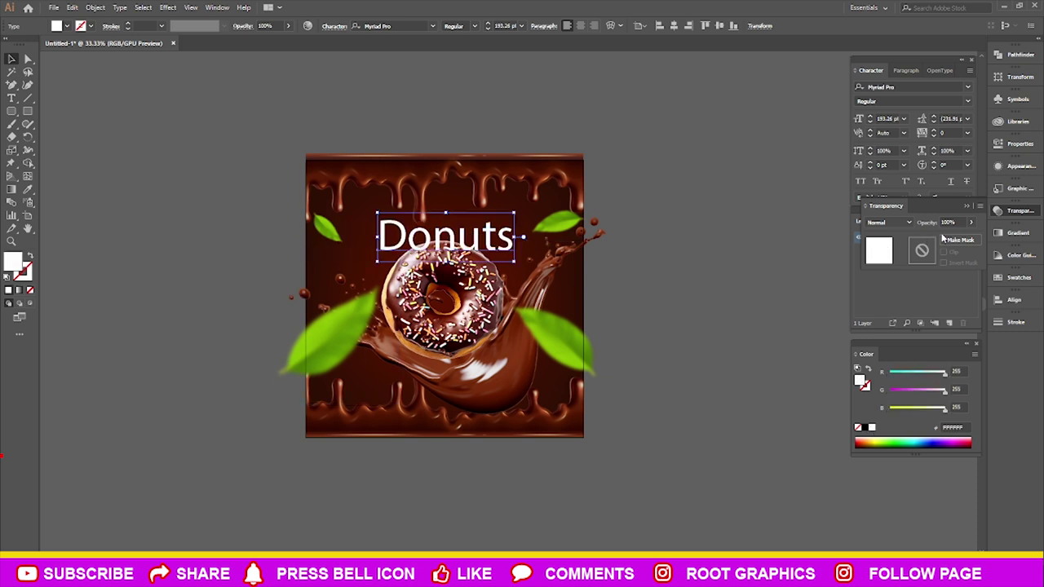
left_click(1014, 299)
left_click(890, 324)
left_click(737, 243)
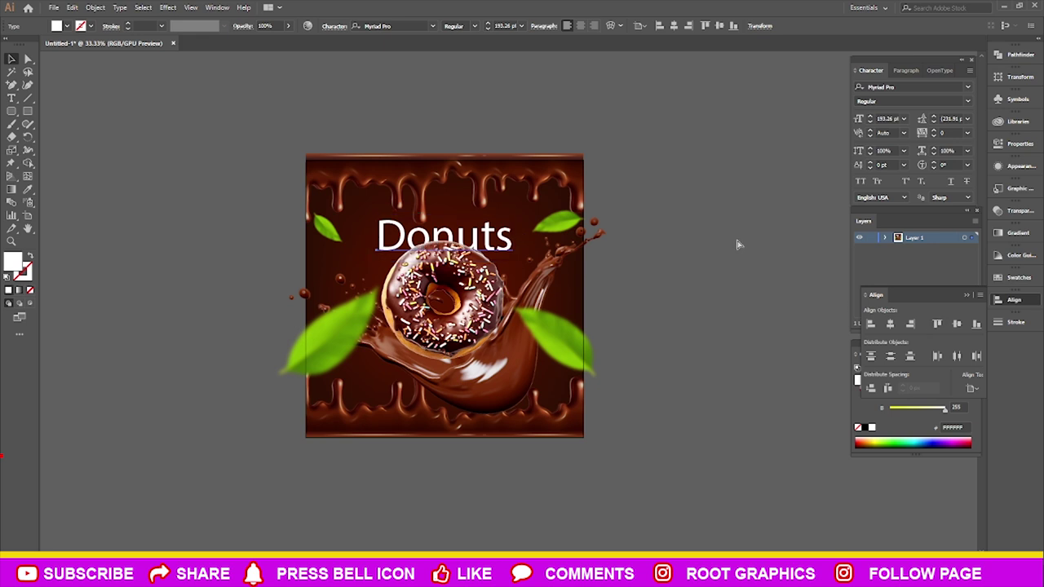
key("ctrl+z")
key("ctrl+z")
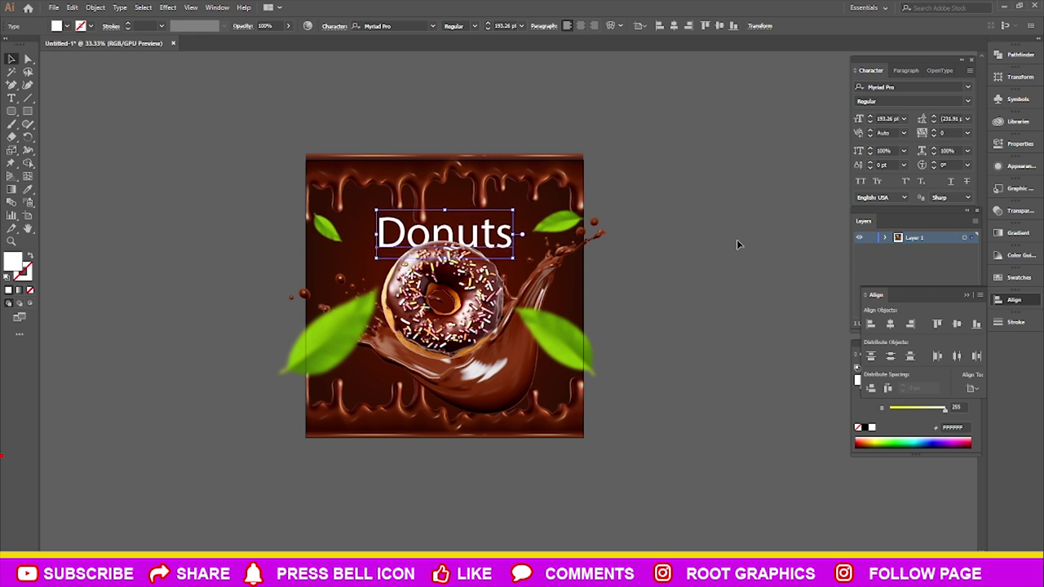
Set the Donuts title to Poplar Std Black, 246 pt, centred horizontally
left_click(968, 87)
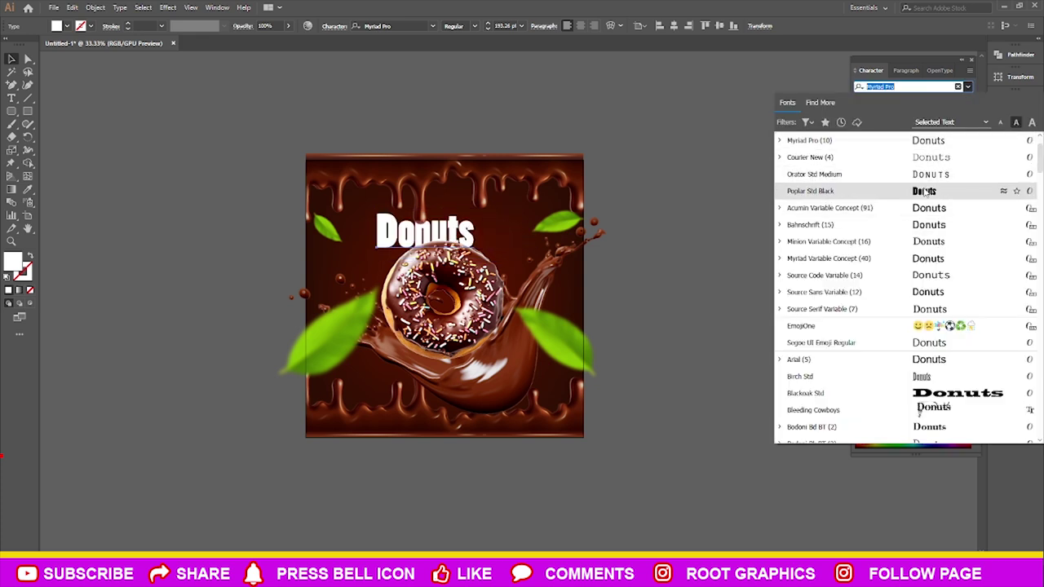
left_click(925, 191)
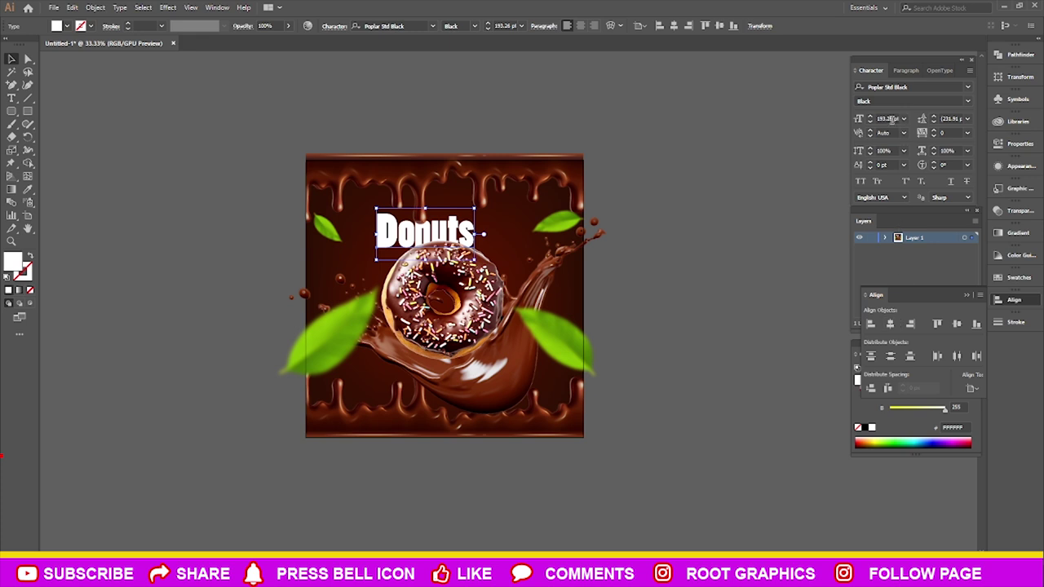
left_click(887, 119)
scroll(889, 121, "up", 10)
scroll(890, 121, "up", 10)
scroll(889, 120, "up", 10)
scroll(889, 120, "up", 10)
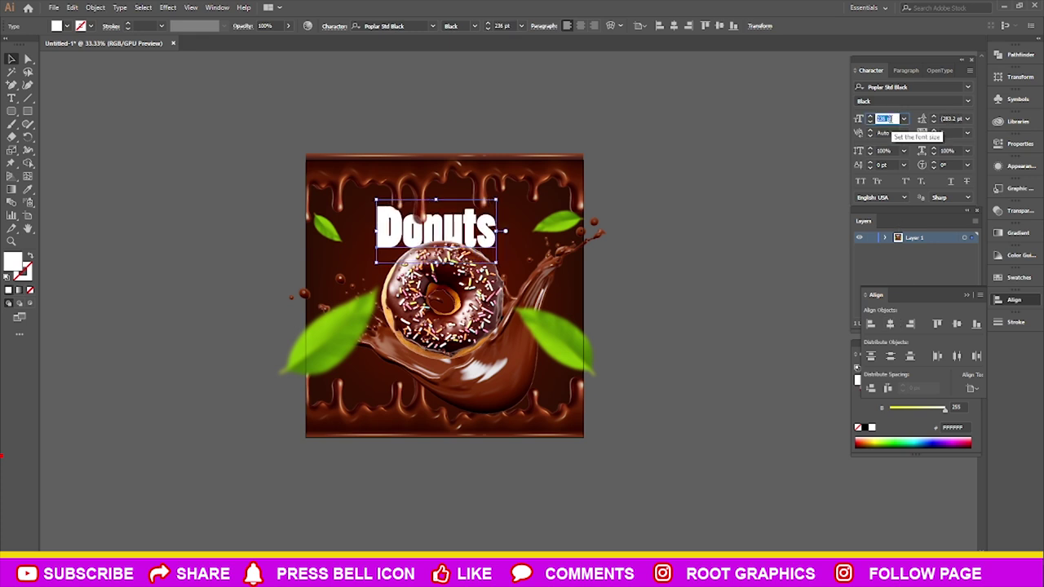
scroll(889, 121, "up", 10)
left_click(893, 325)
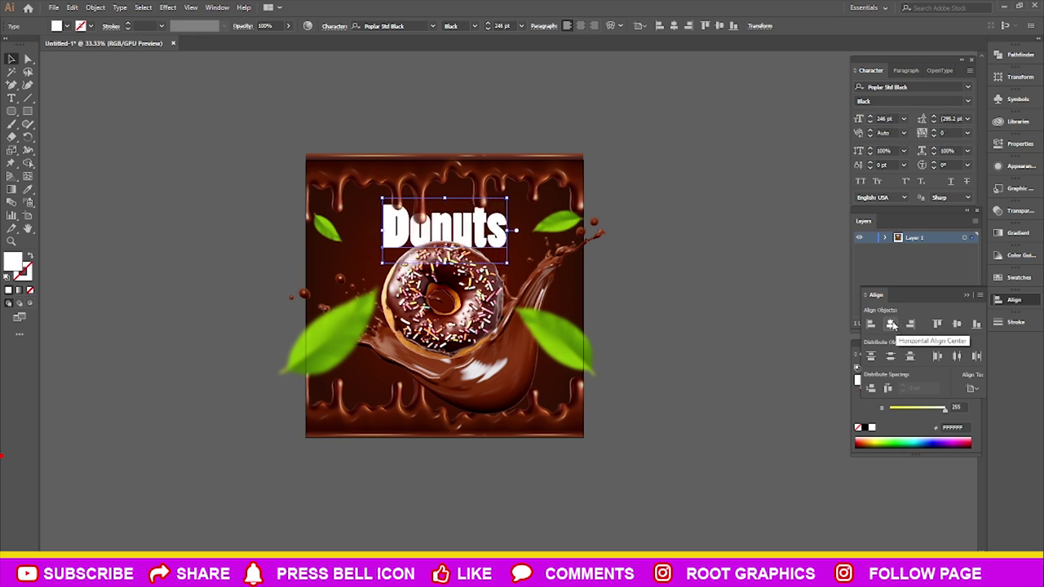
Deselect the title and check the dripping chocolate background image
left_click(840, 296)
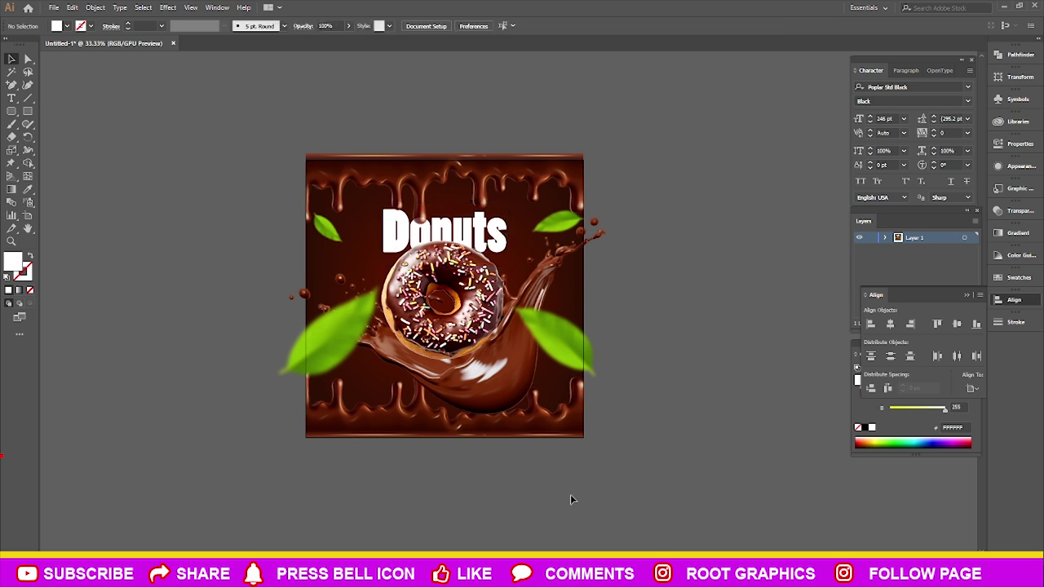
left_click(504, 235)
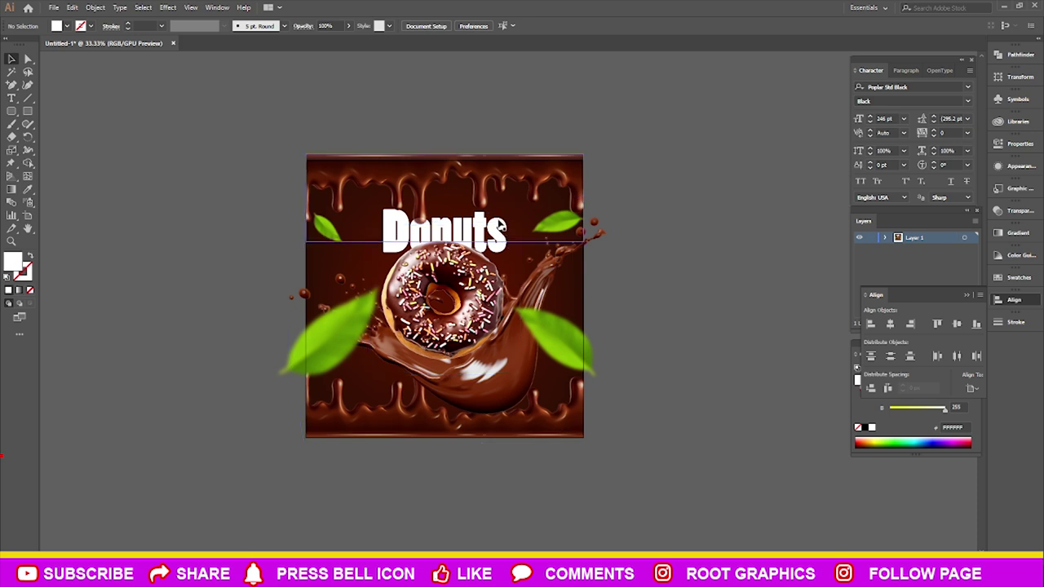
left_click(683, 285)
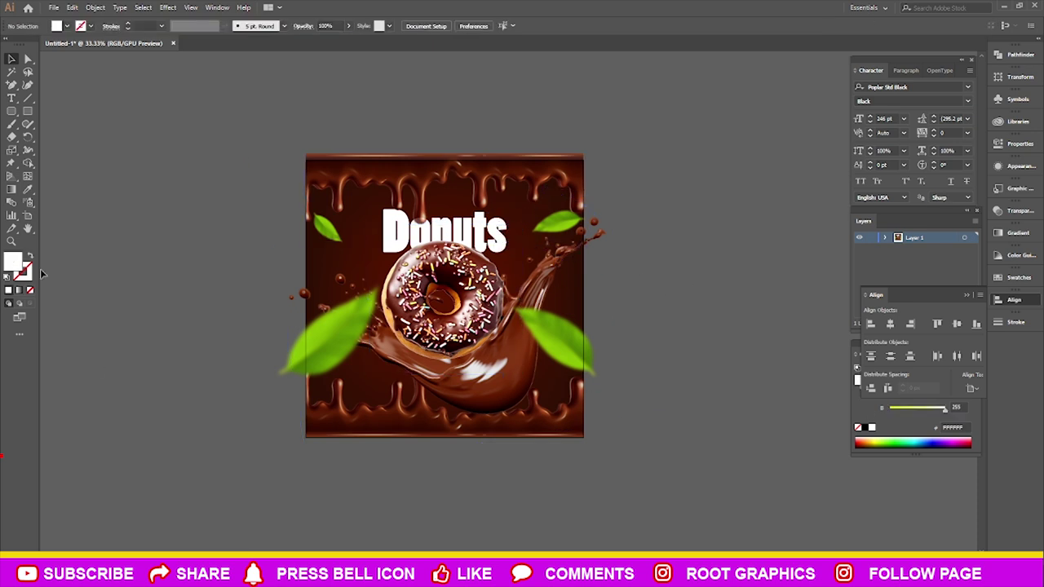
left_click(27, 112)
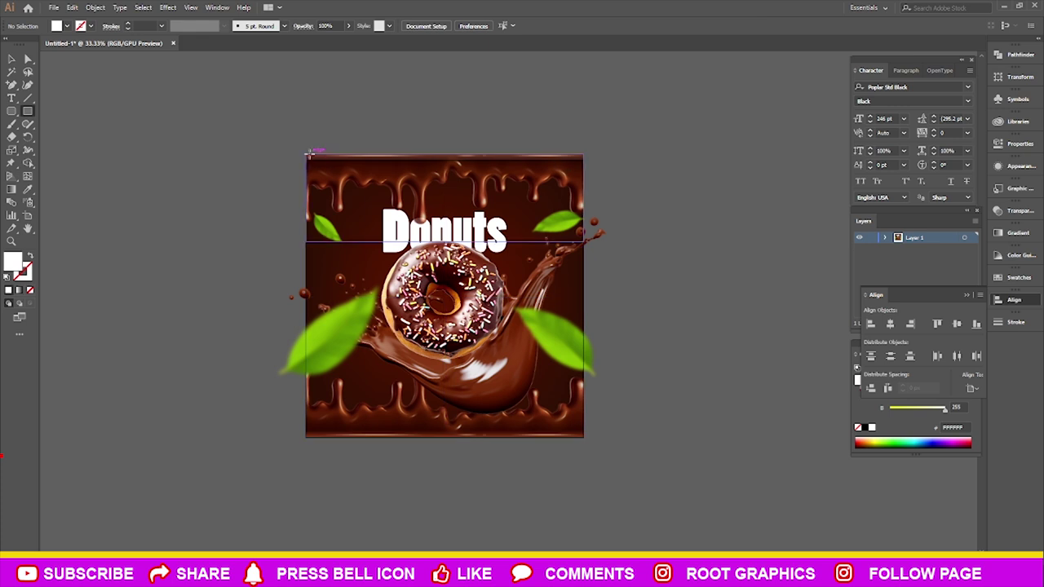
Draw a 1200×1200 px rectangle exactly covering the artboard
left_click_drag(305, 157, 583, 439)
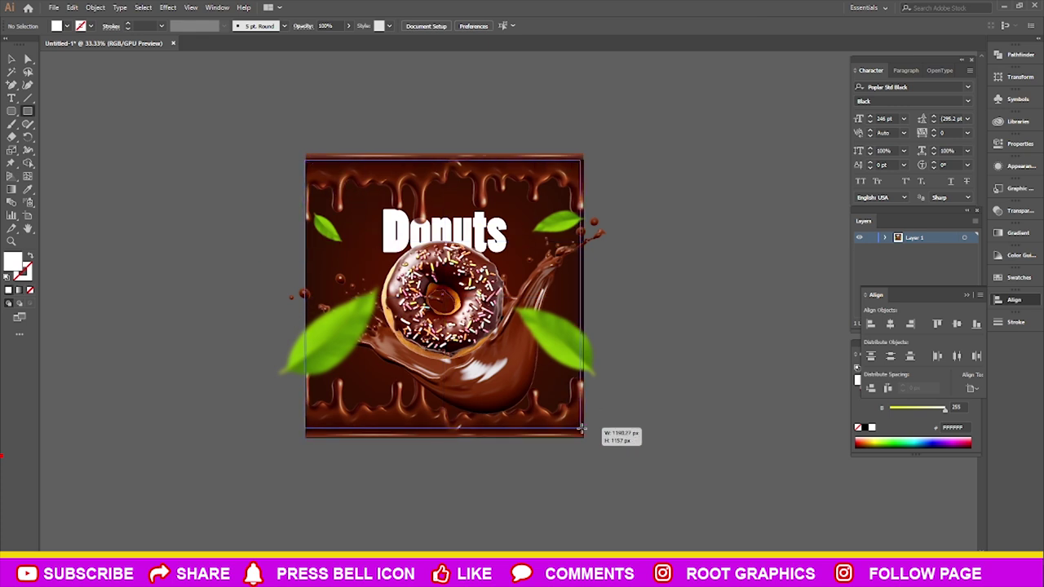
left_click_drag(584, 438, 583, 439)
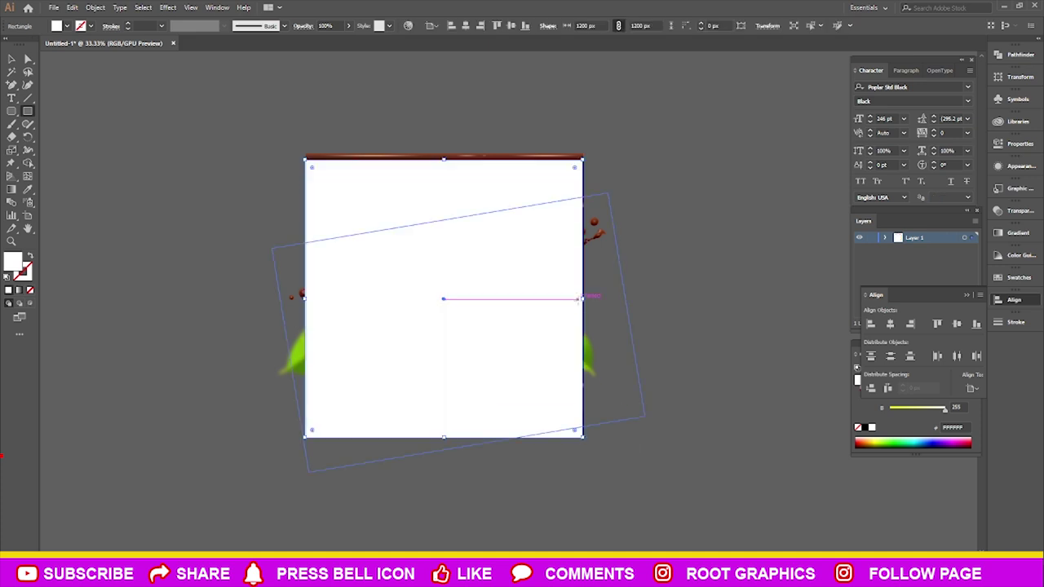
scroll(348, 300, "up", 4)
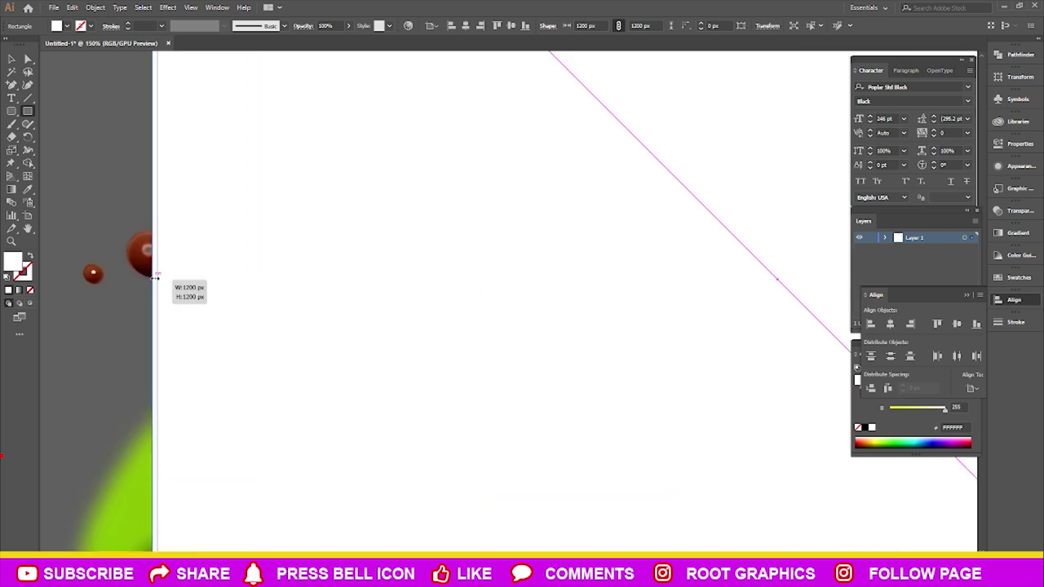
scroll(187, 285, "down", 5)
scroll(265, 262, "up", 6)
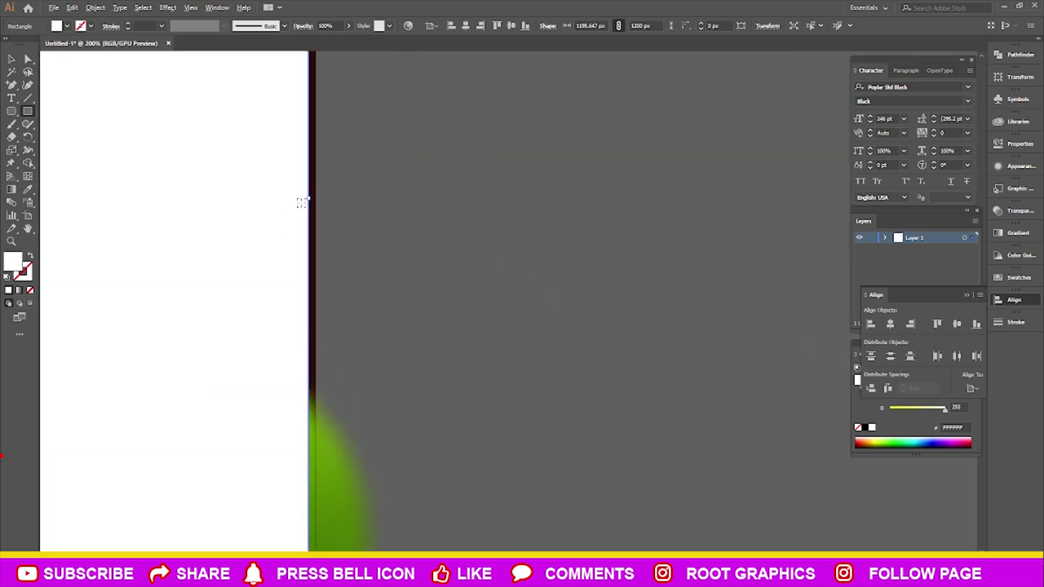
left_click_drag(327, 195, 321, 193)
scroll(322, 194, "down", 5)
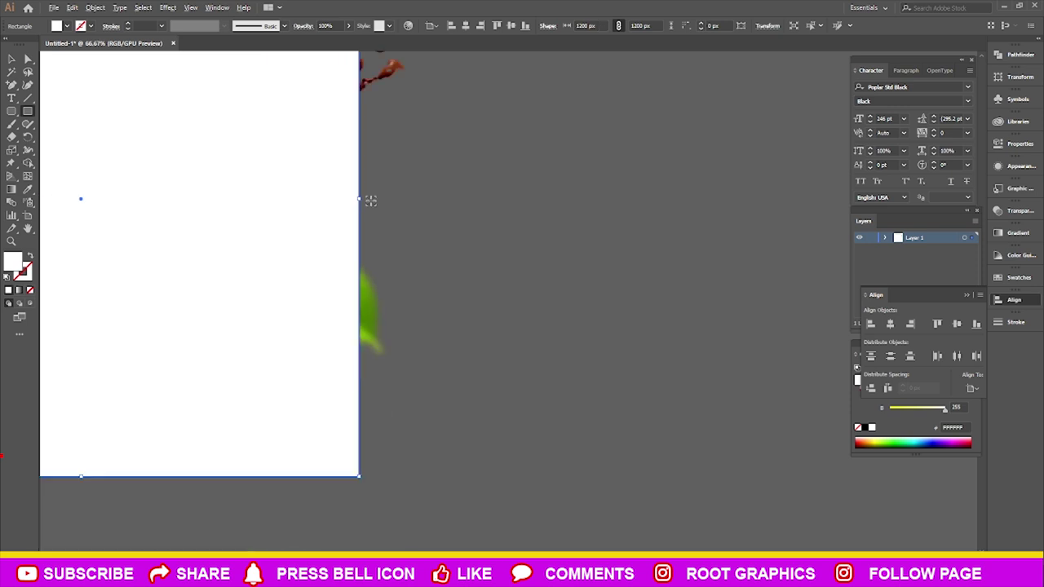
scroll(361, 198, "up", 1)
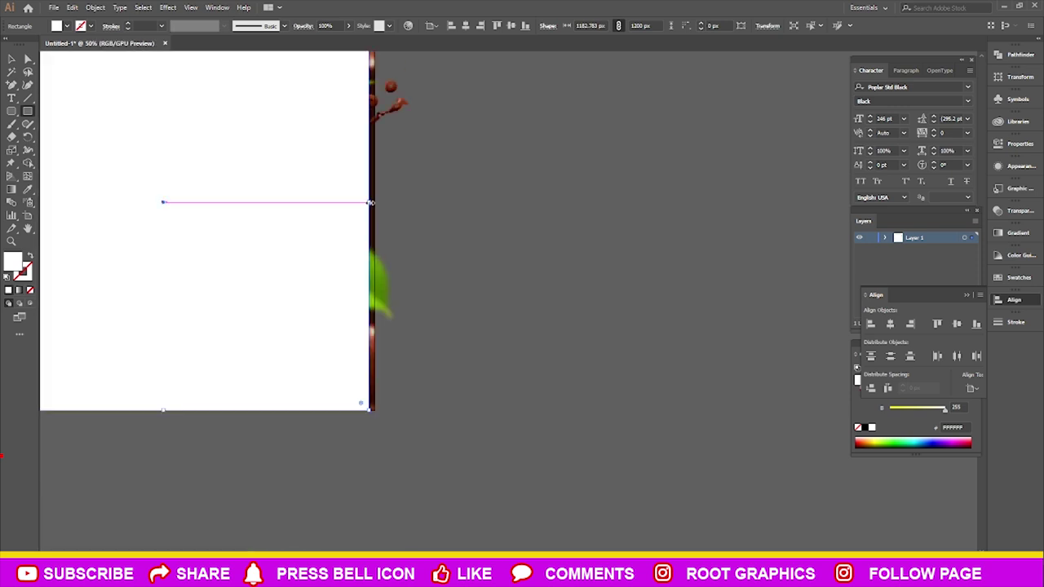
scroll(376, 201, "up", 1)
left_click_drag(378, 205, 380, 203)
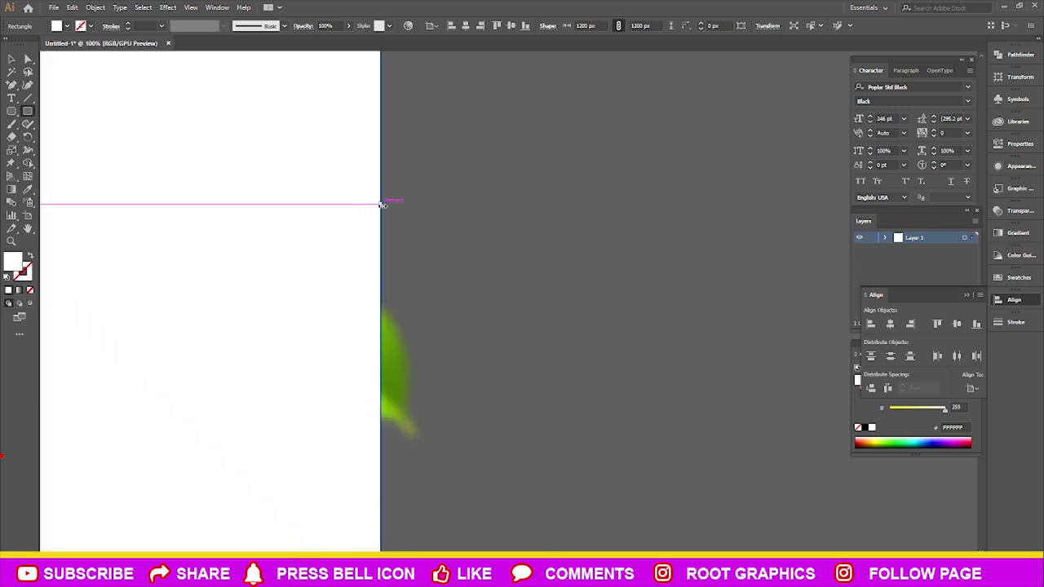
scroll(452, 242, "down", 4)
Select all the poster artwork and make a clipping mask with the square
left_click(11, 59)
left_click(501, 330)
left_click_drag(558, 388, 260, 238)
right_click(259, 237)
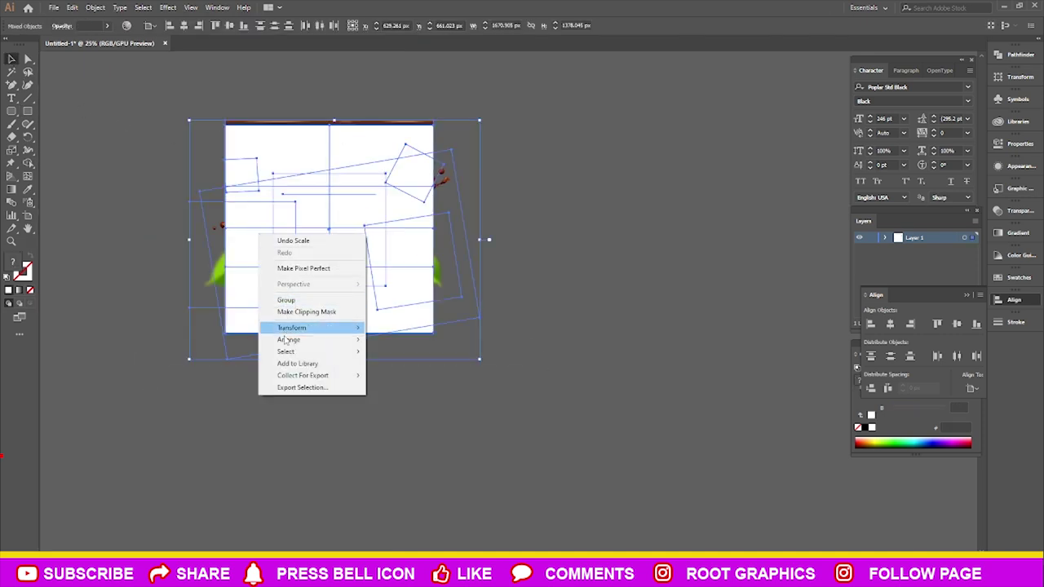
left_click(305, 311)
scroll(191, 167, "up", 1)
scroll(186, 213, "up", 1)
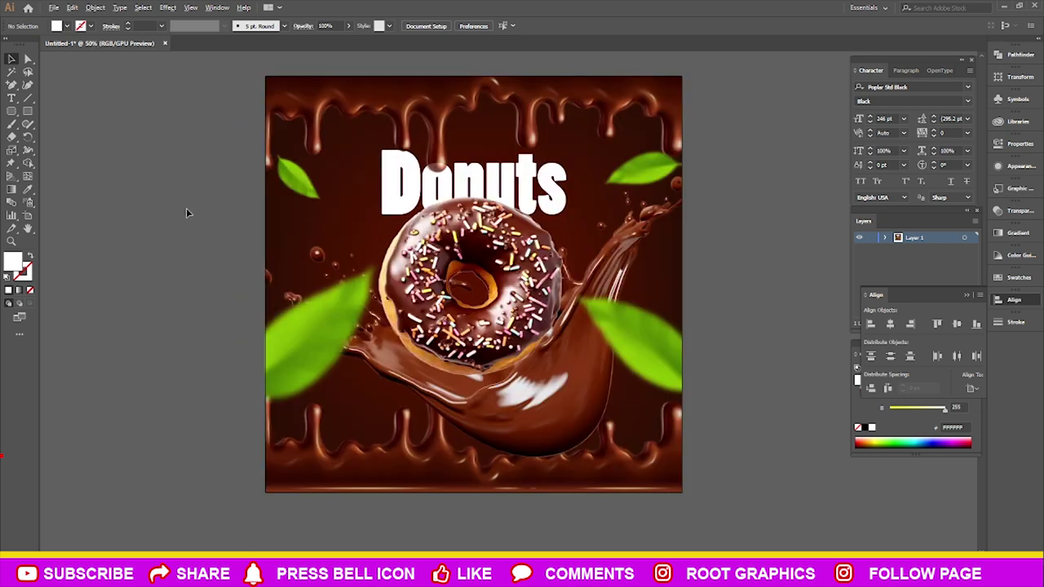